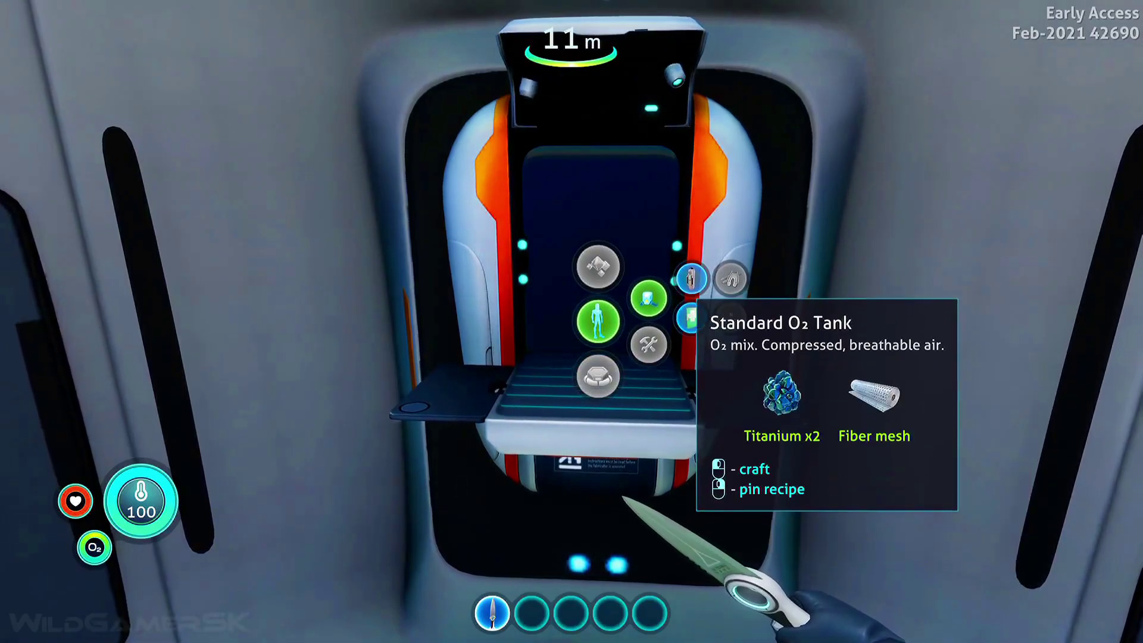
Craft a Standard O₂ Tank at the fabricator and check the equipped items in the inventory
left_click(691, 278)
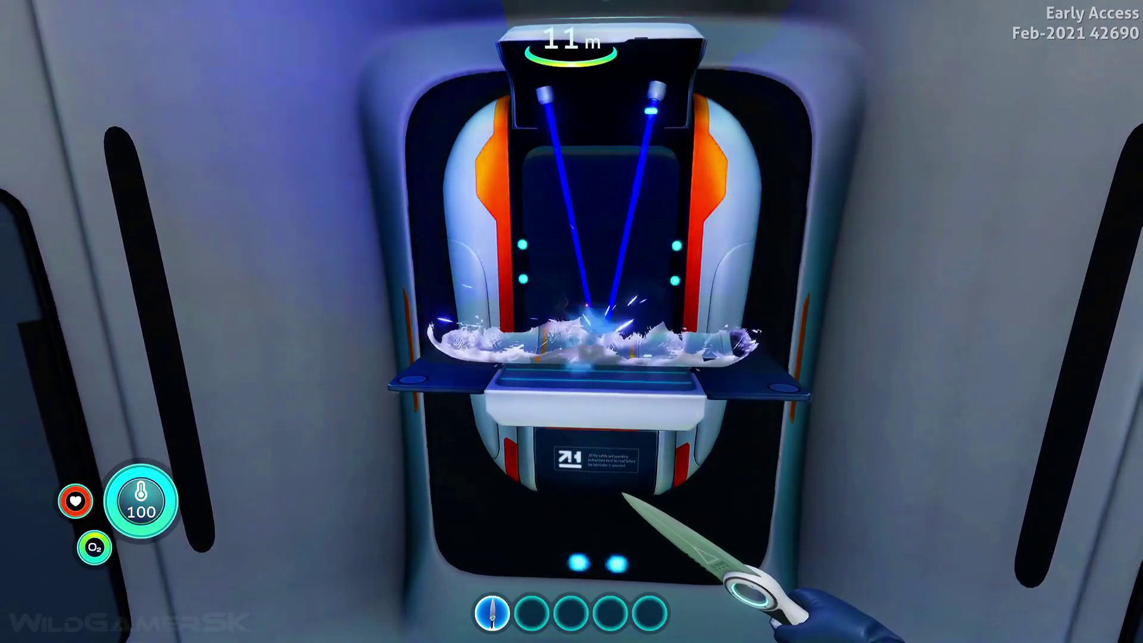
left_click(572, 321)
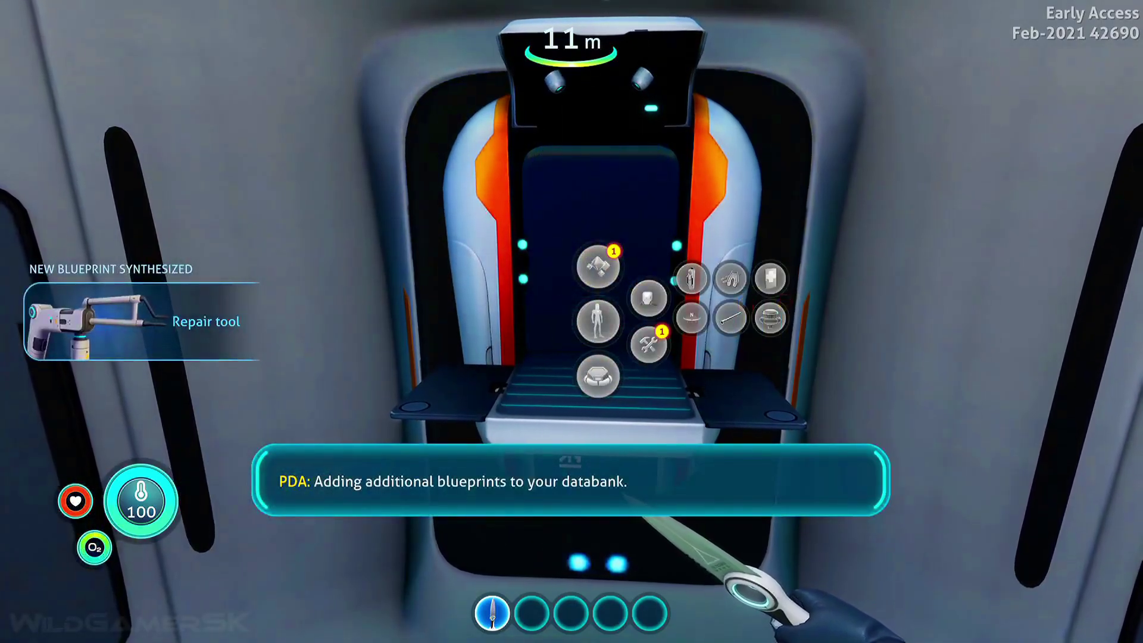
key("Escape")
key("s")
key("Tab")
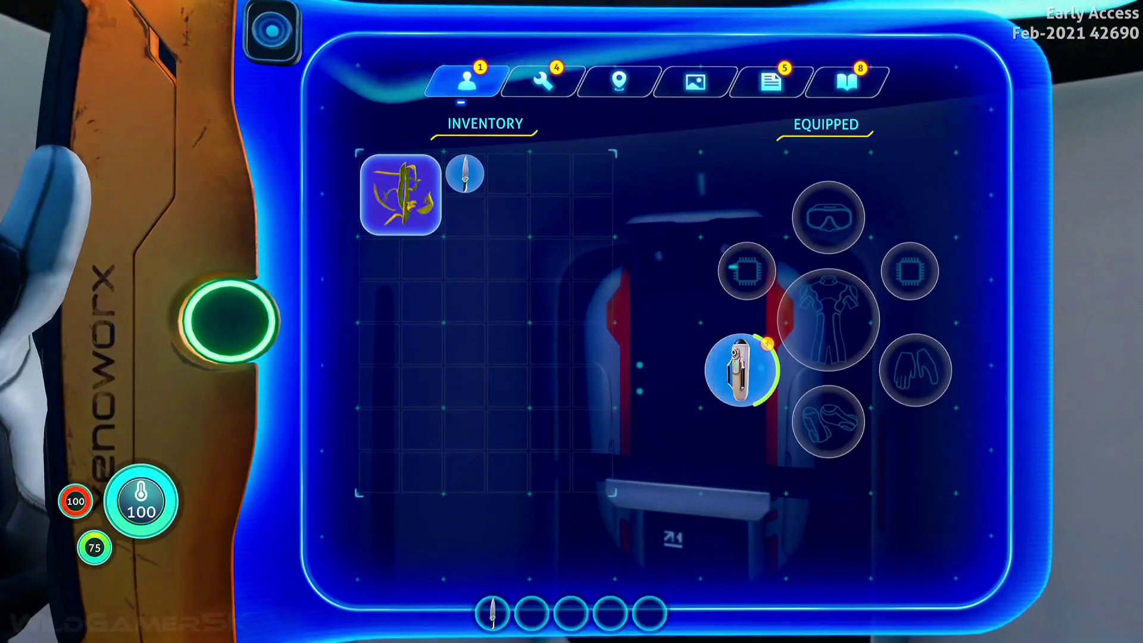
key("Tab")
Examine the fabricator's recipes for Fiber mesh and Silicone rubber, plus its Electronics category
left_click(571, 321)
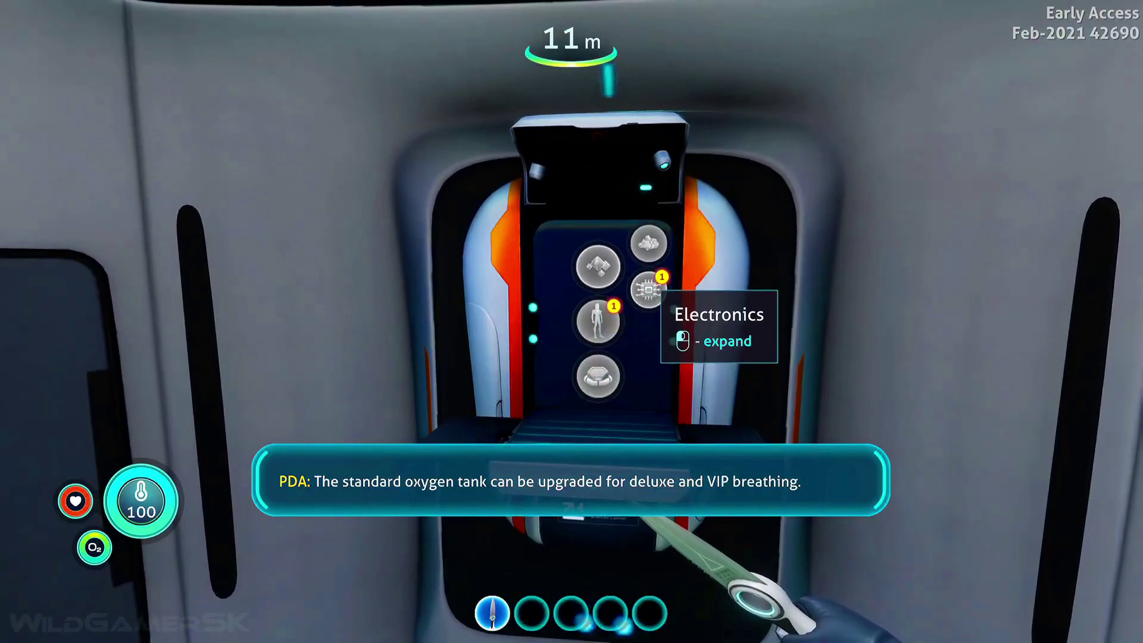
left_click(648, 244)
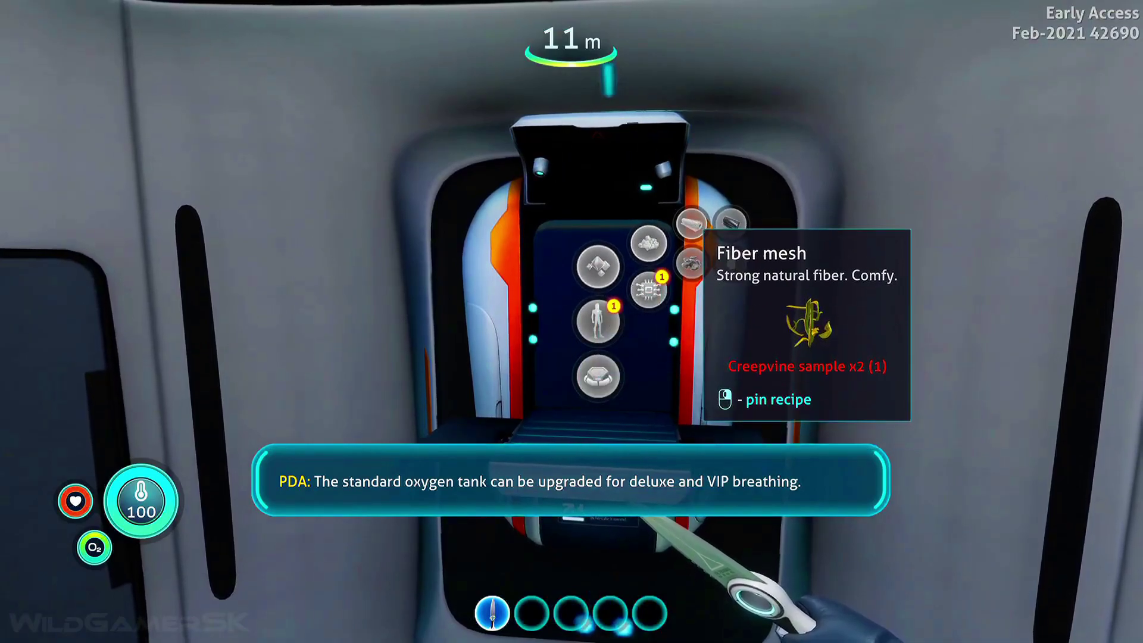
right_click(731, 224)
right_click(731, 224)
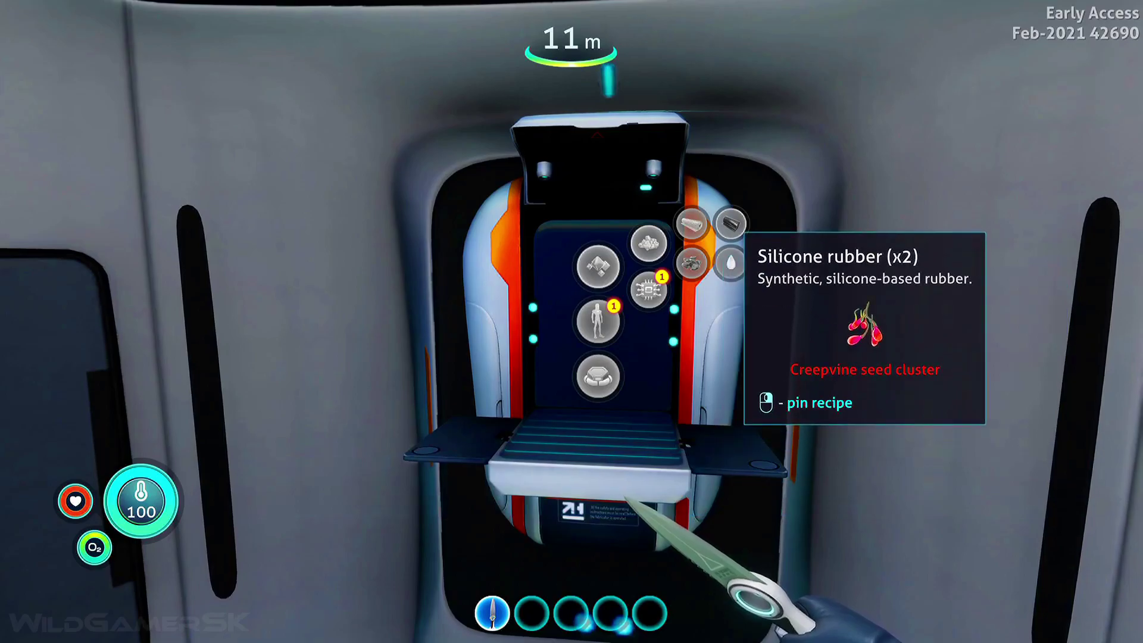
left_click(648, 290)
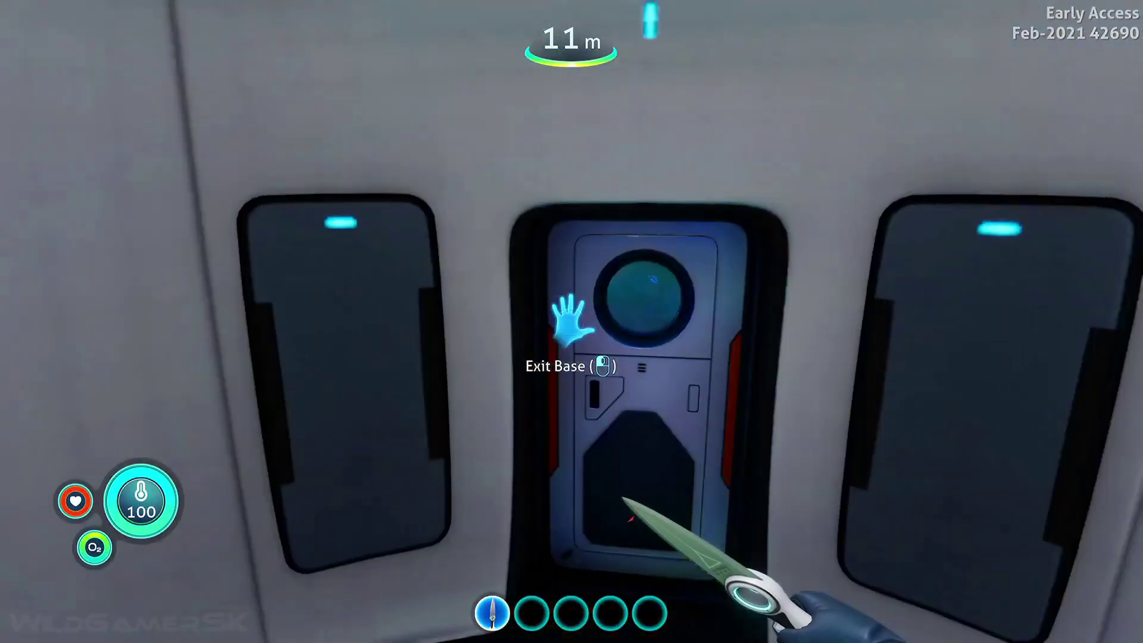
Exit the base and swim over the seabed toward the glowing rock arch
left_click(571, 321)
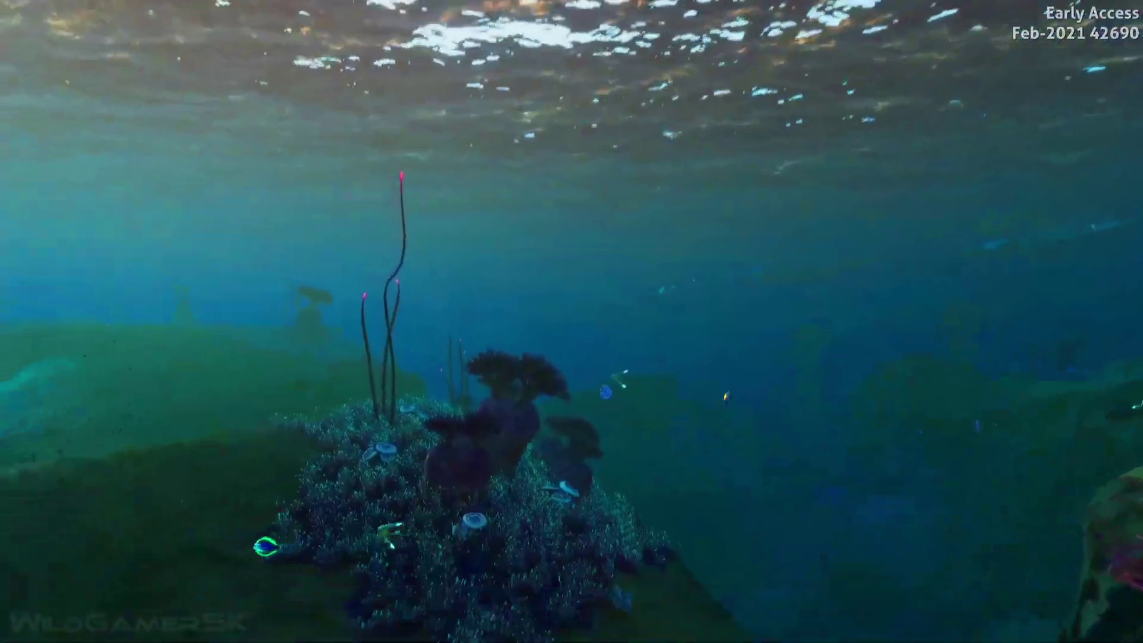
key("w")
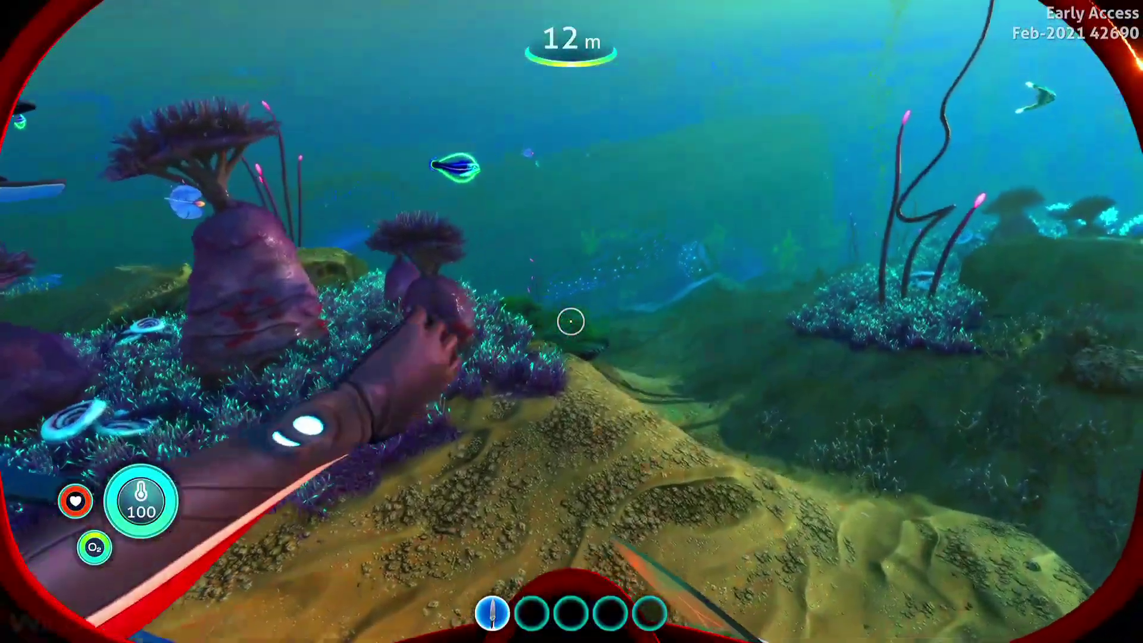
key("w")
key("w")
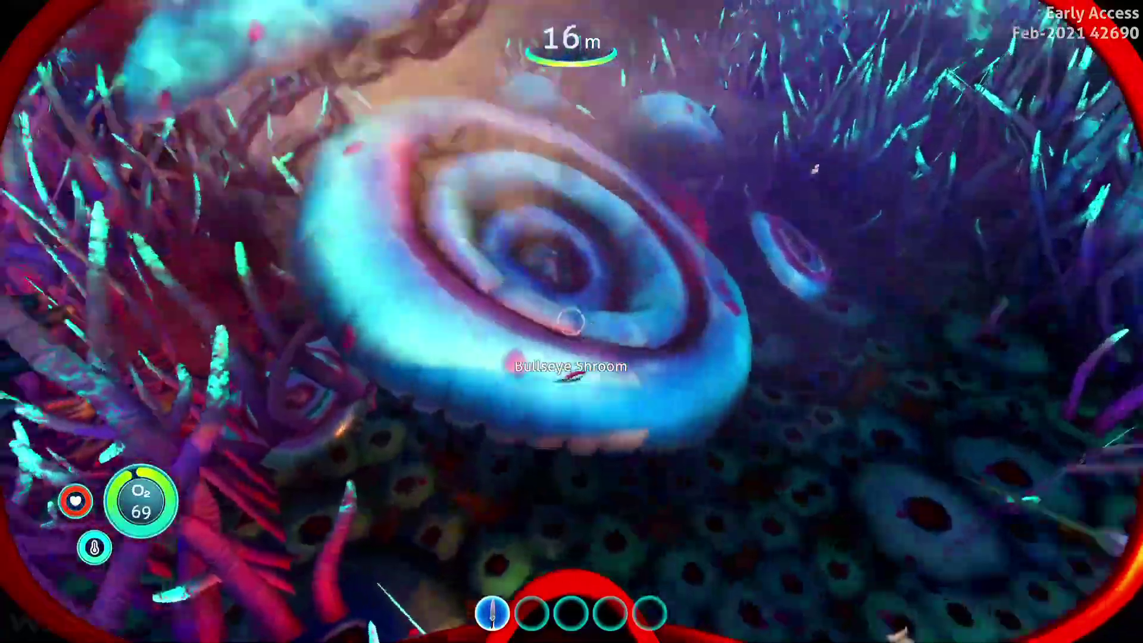
key("Tab")
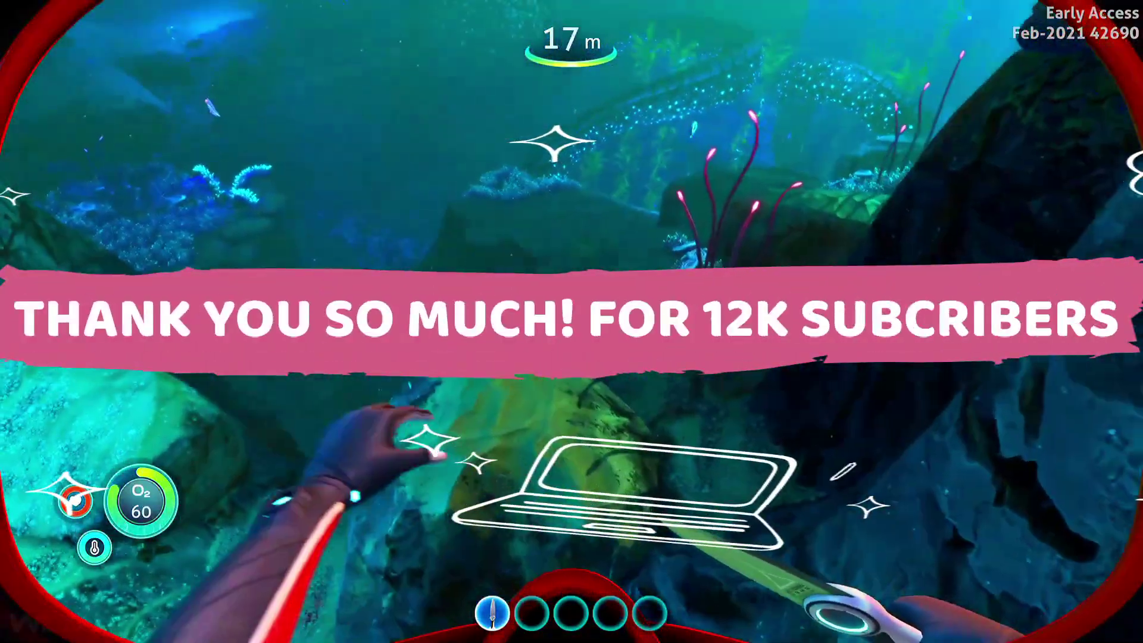
key("w")
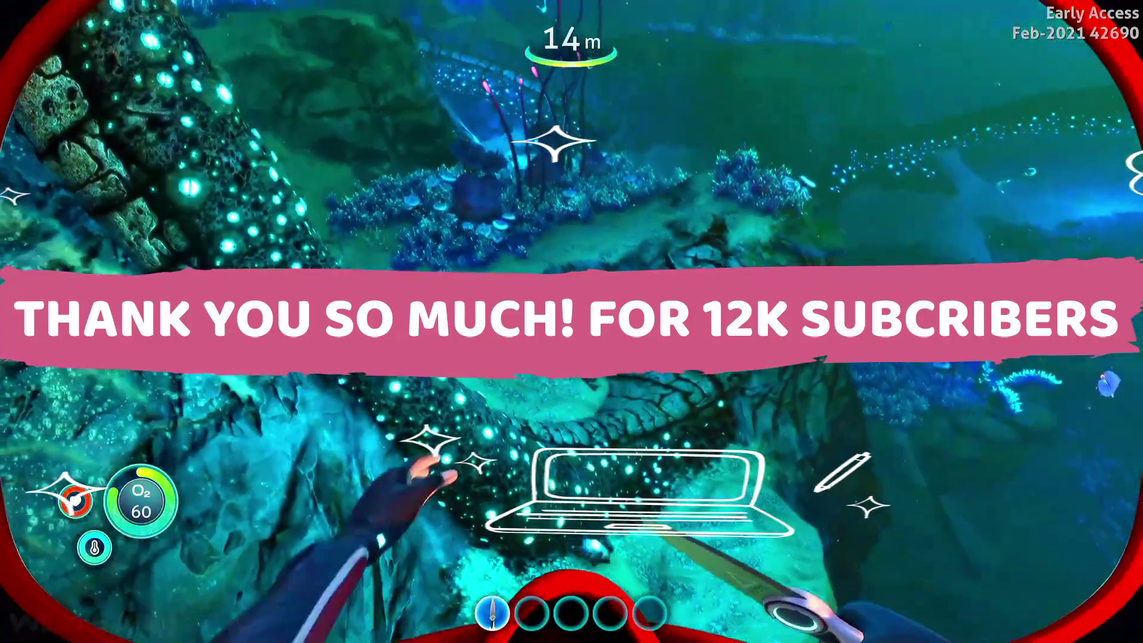
key("w")
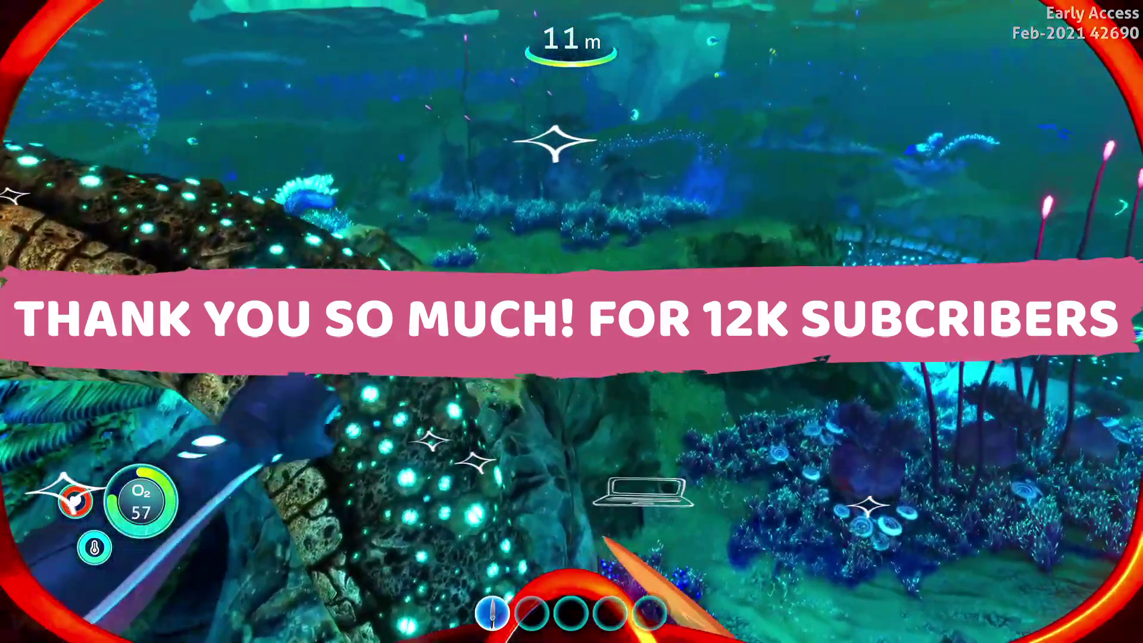
key("w")
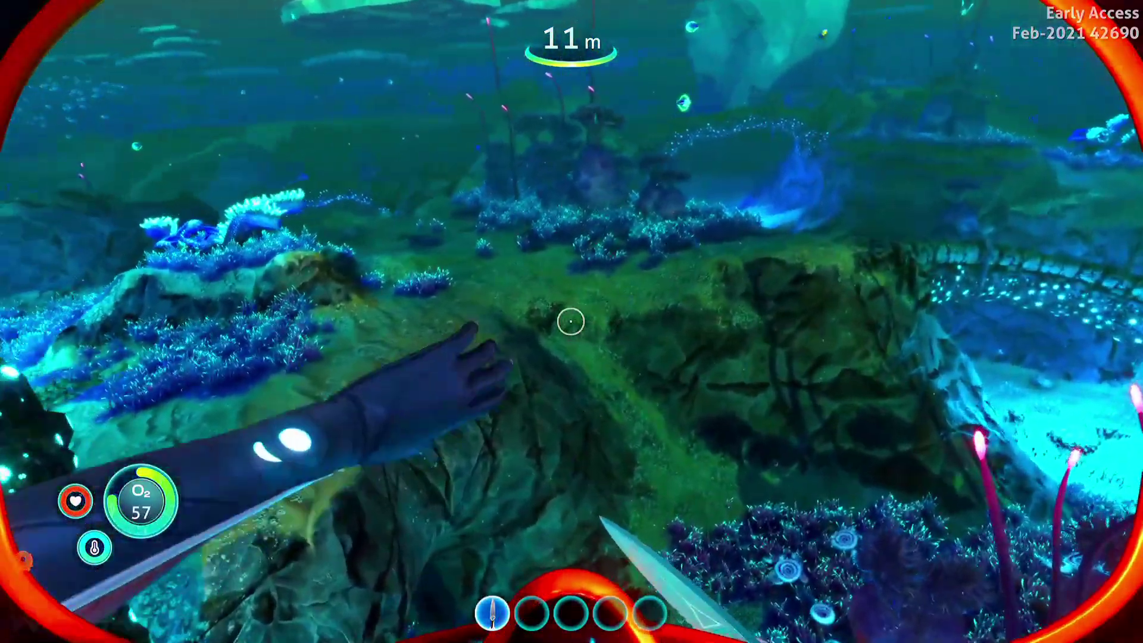
key("w")
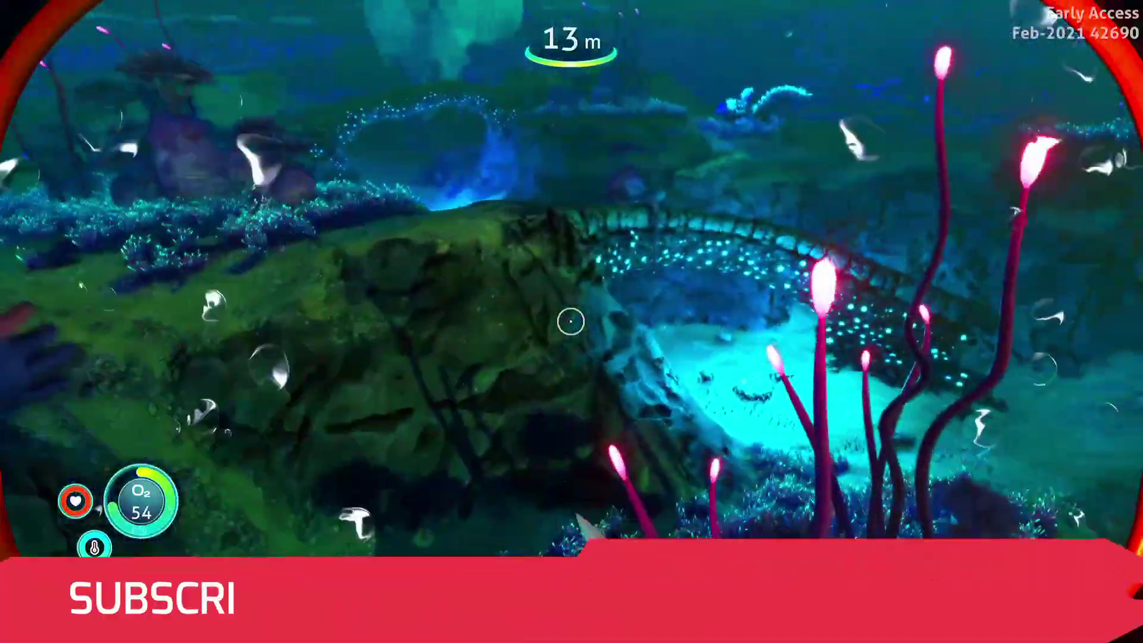
key("w")
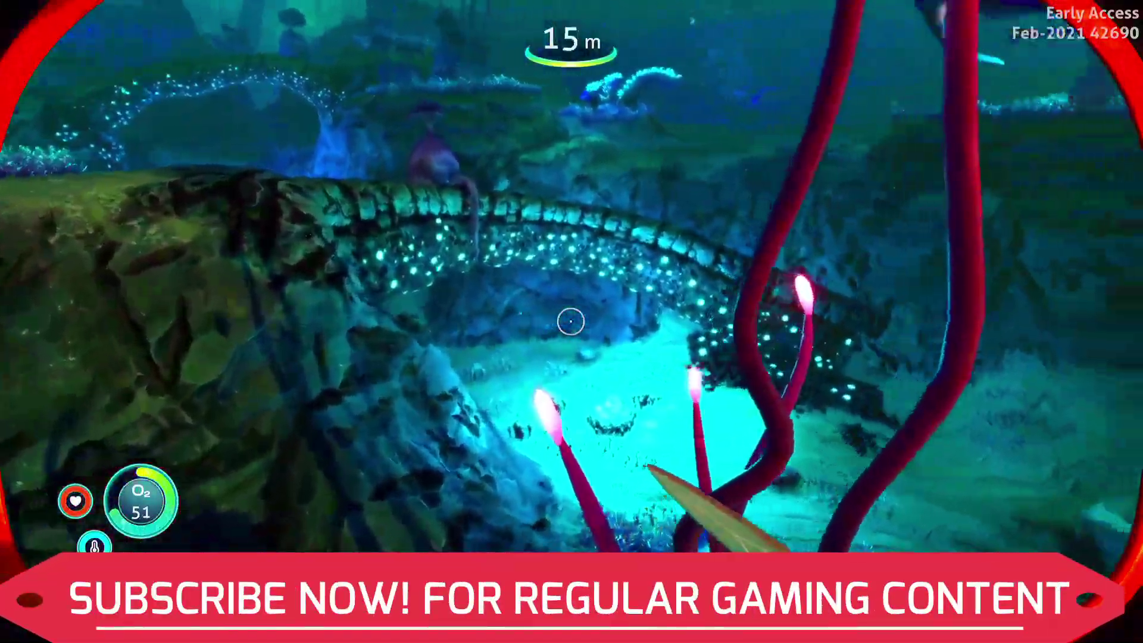
key("w")
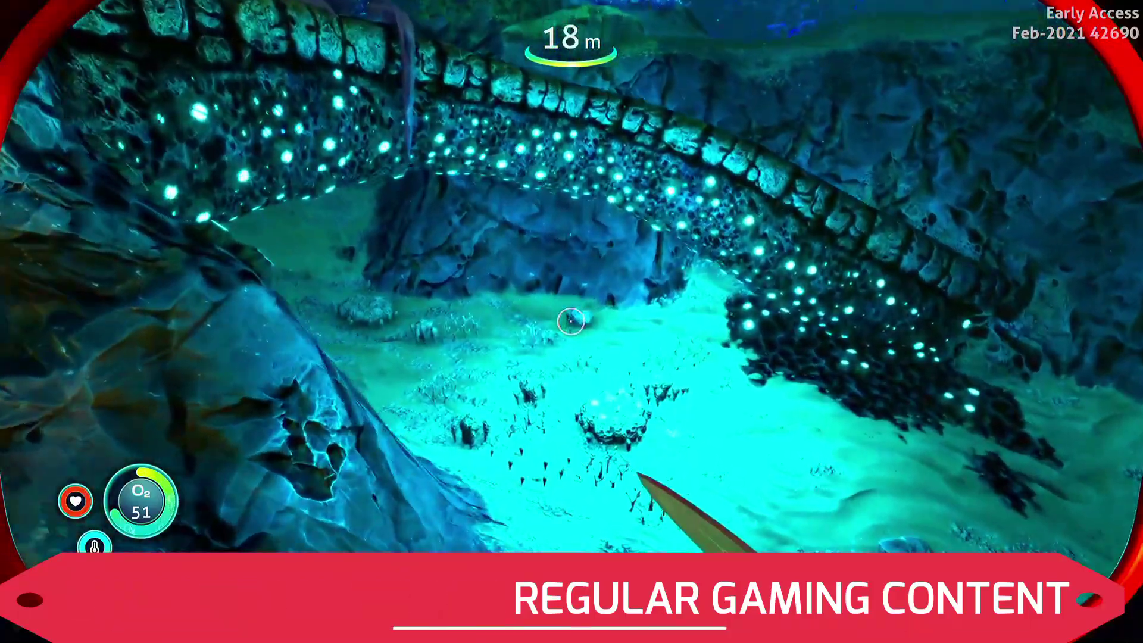
key("w")
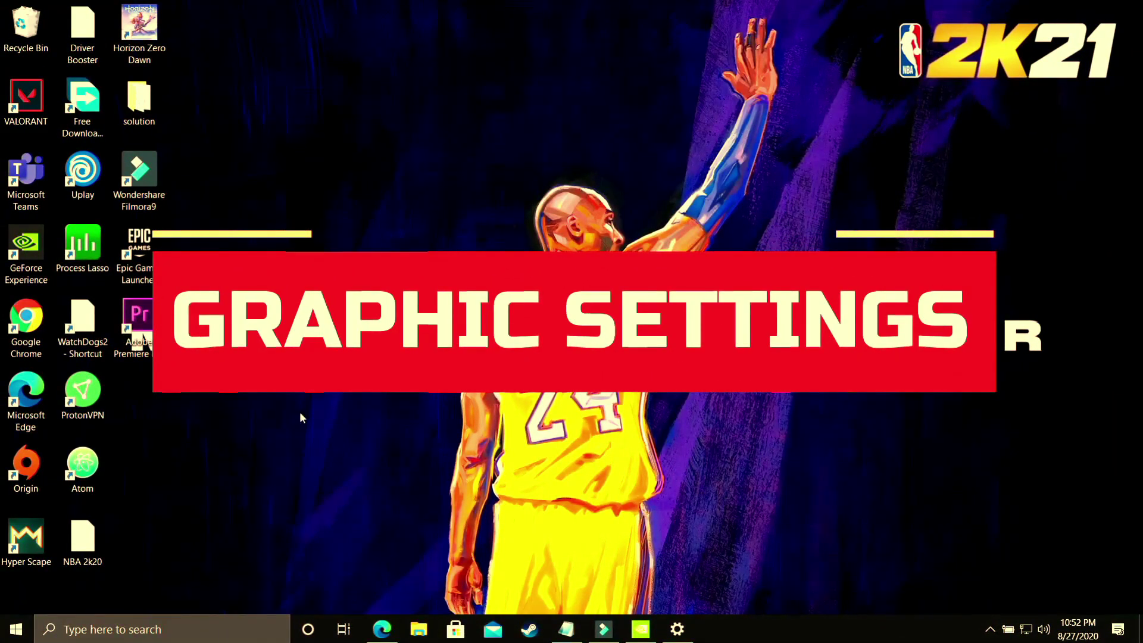
Open the Windows Graphics settings and turn on hardware-accelerated GPU scheduling
left_click(166, 628)
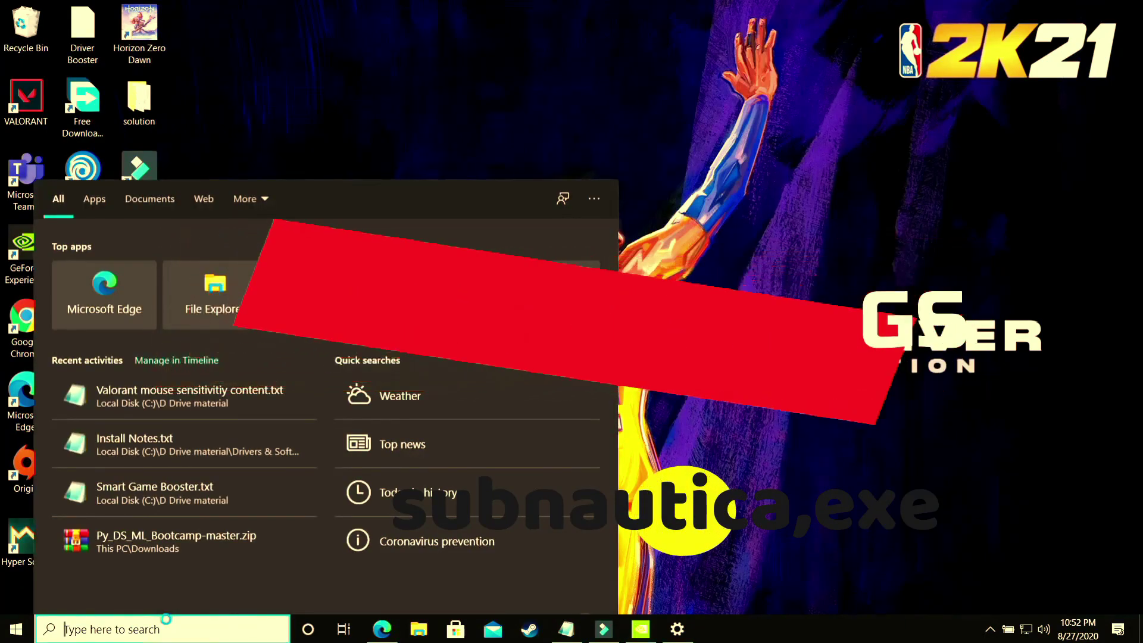
type("Graphic")
left_click(107, 265)
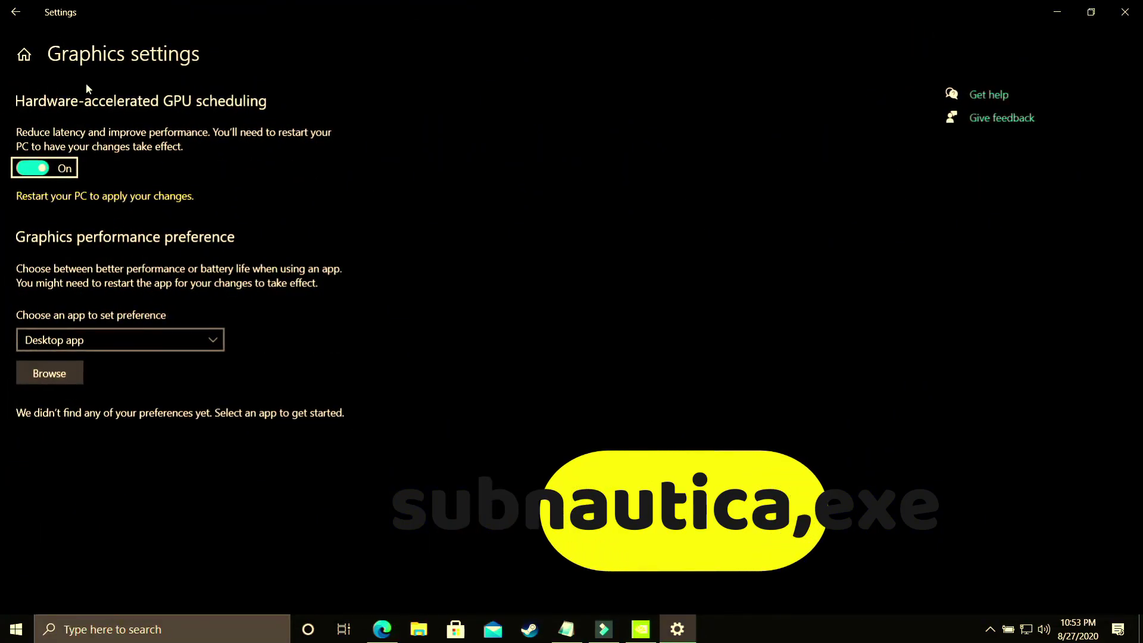
left_click(54, 168)
left_click(58, 167)
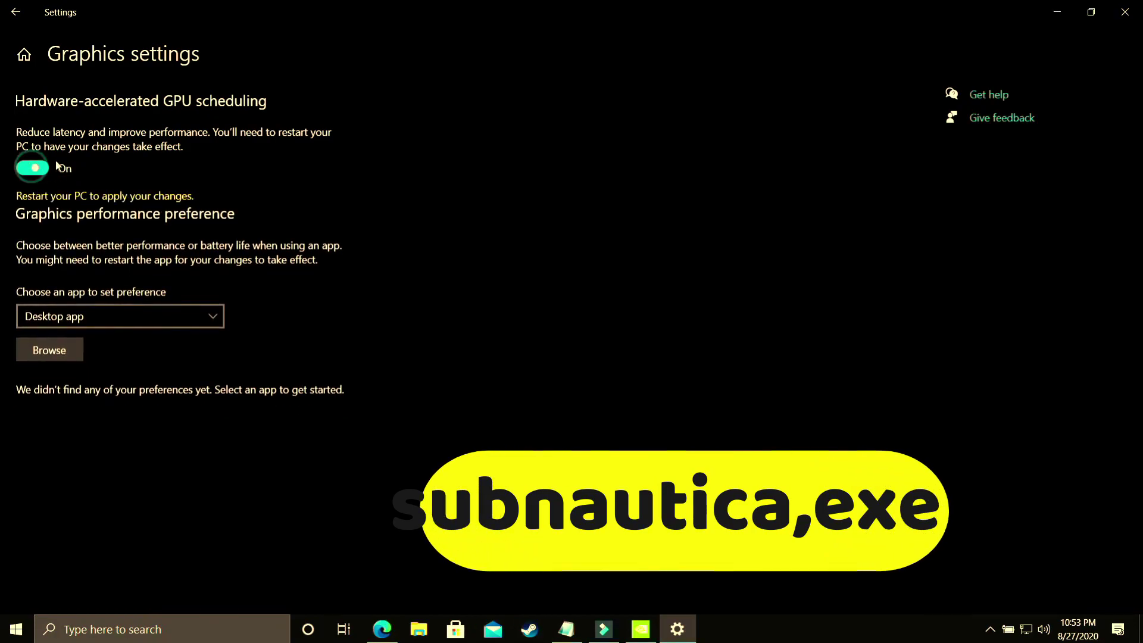
left_click(44, 201)
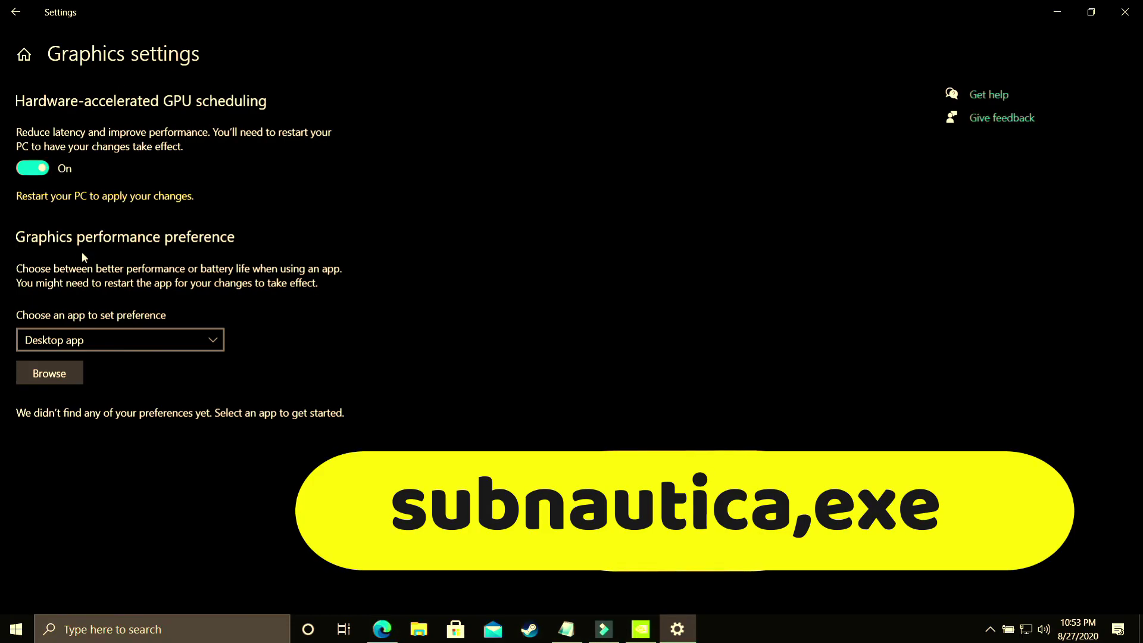
Add the desktop app NBA2K20 from its Steam folder to the graphics performance preference list
left_click(80, 335)
left_click(54, 336)
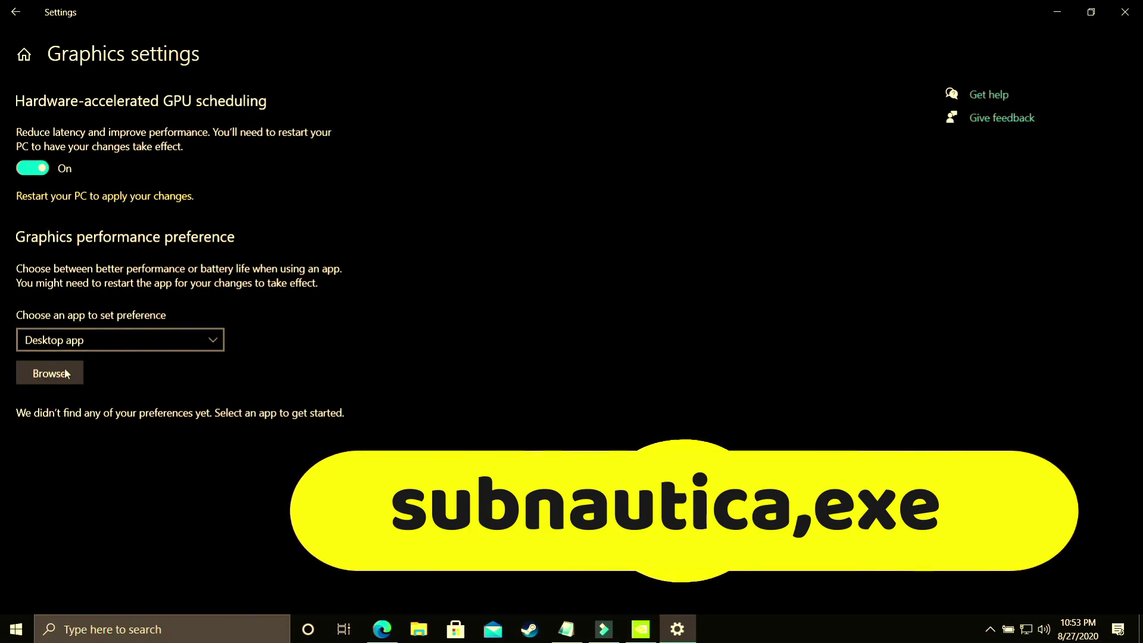
left_click(50, 375)
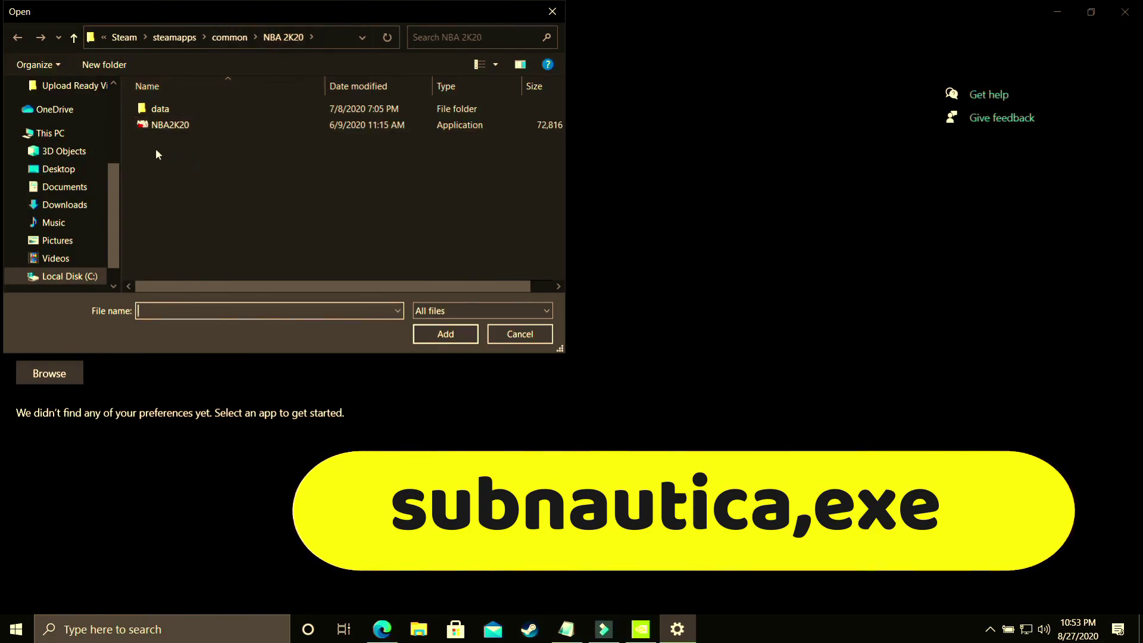
double_click(178, 125)
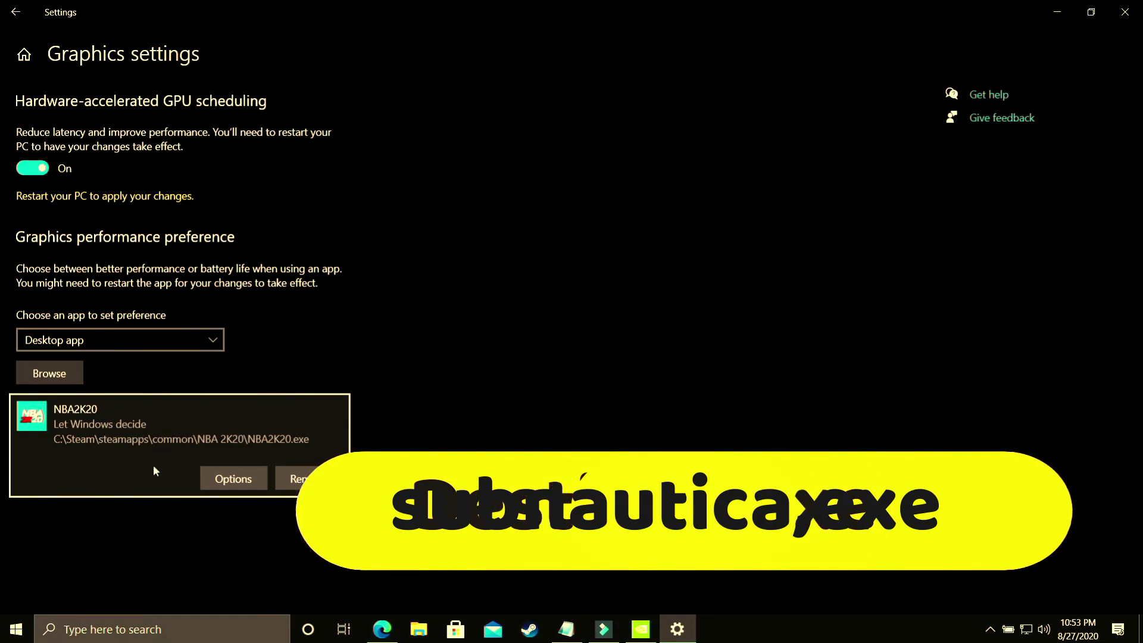
Set the graphics preference of NBA2K20 to High performance and save it
left_click(230, 477)
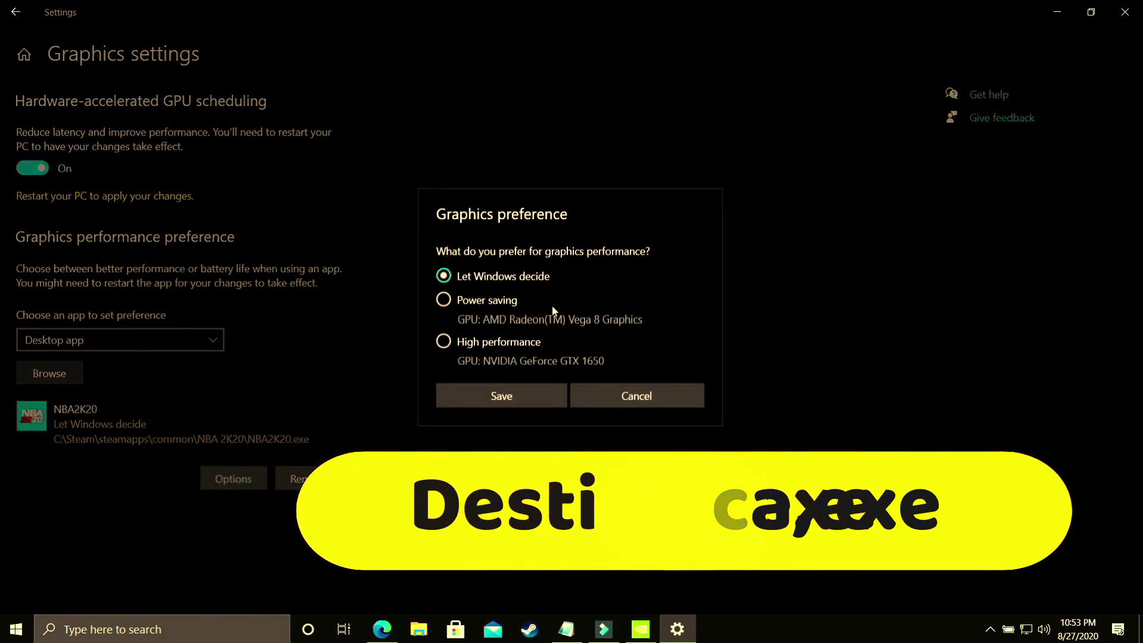
left_click(444, 351)
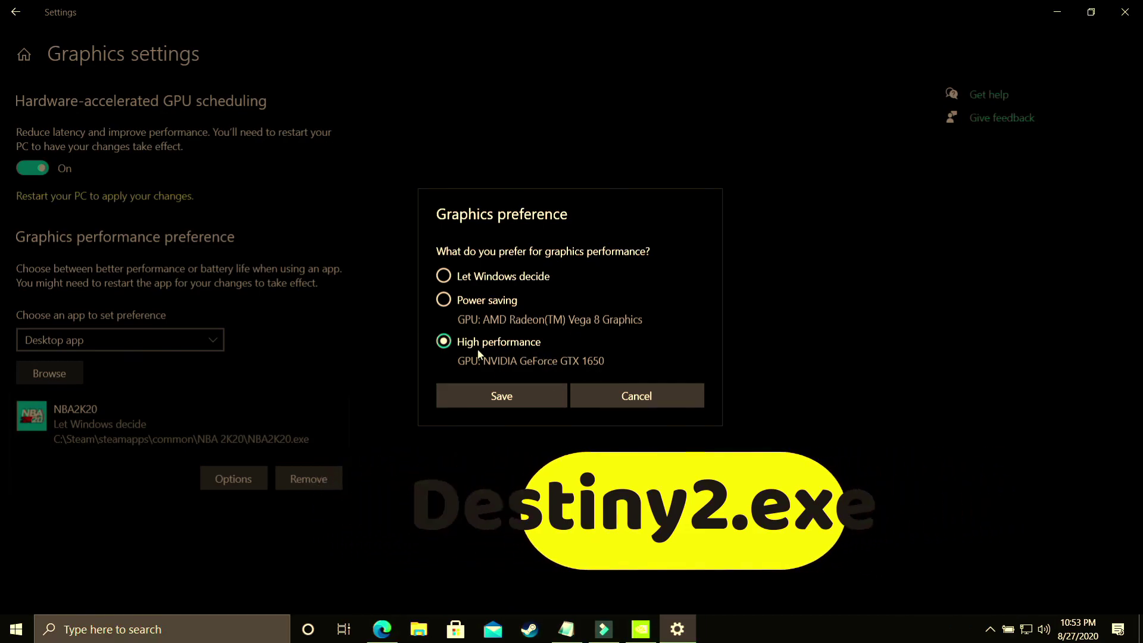
left_click(497, 396)
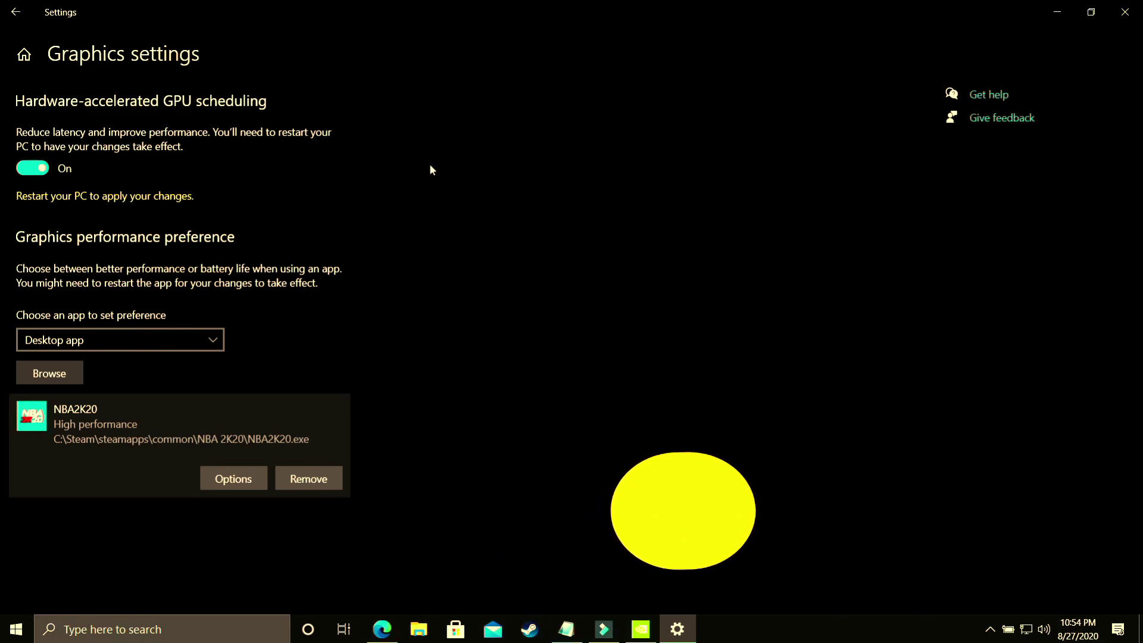
Return to the desktop and switch to the NVIDIA Control Panel
key("super+d")
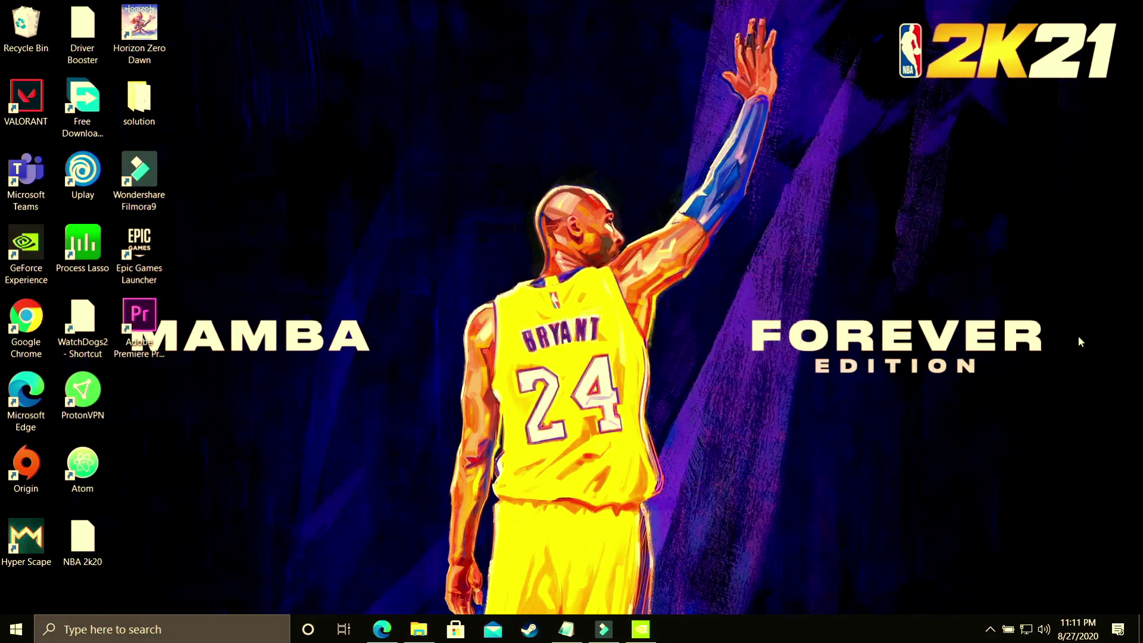
right_click(543, 266)
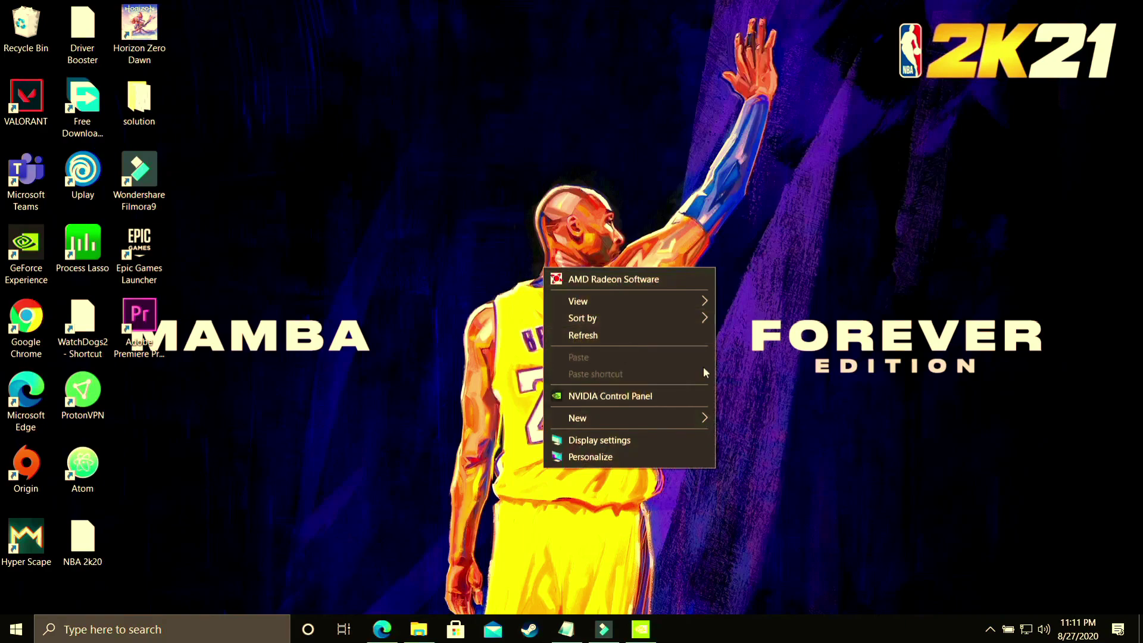
left_click(648, 398)
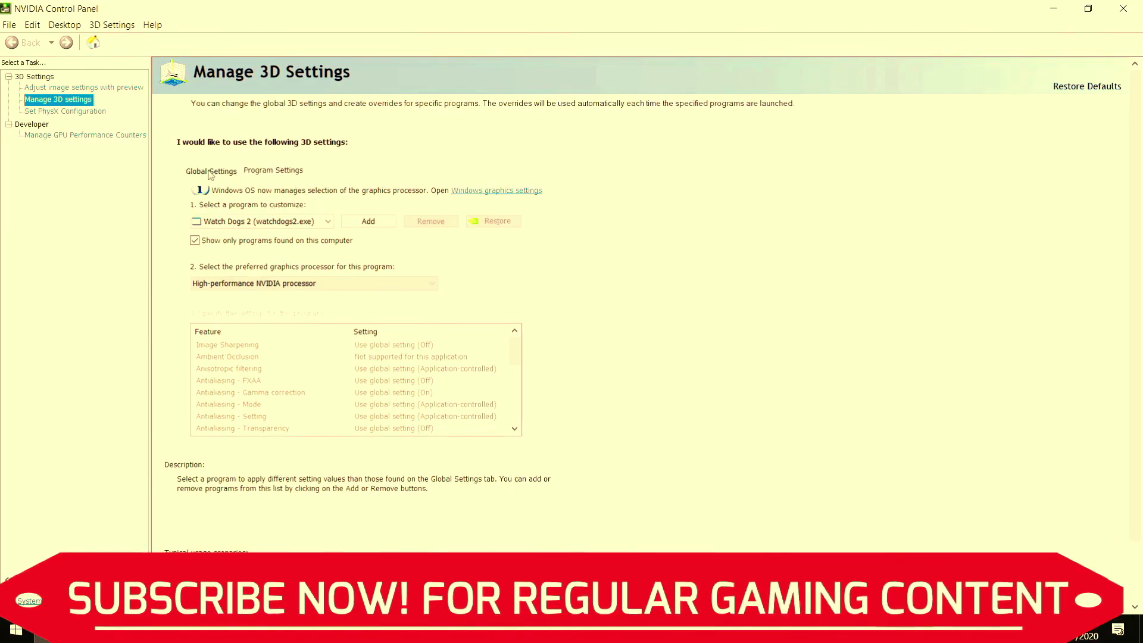
View the global 3D settings, and select NBA 2K20 (nba2k20.exe) as the program to customize in the program-specific settings
left_click(209, 172)
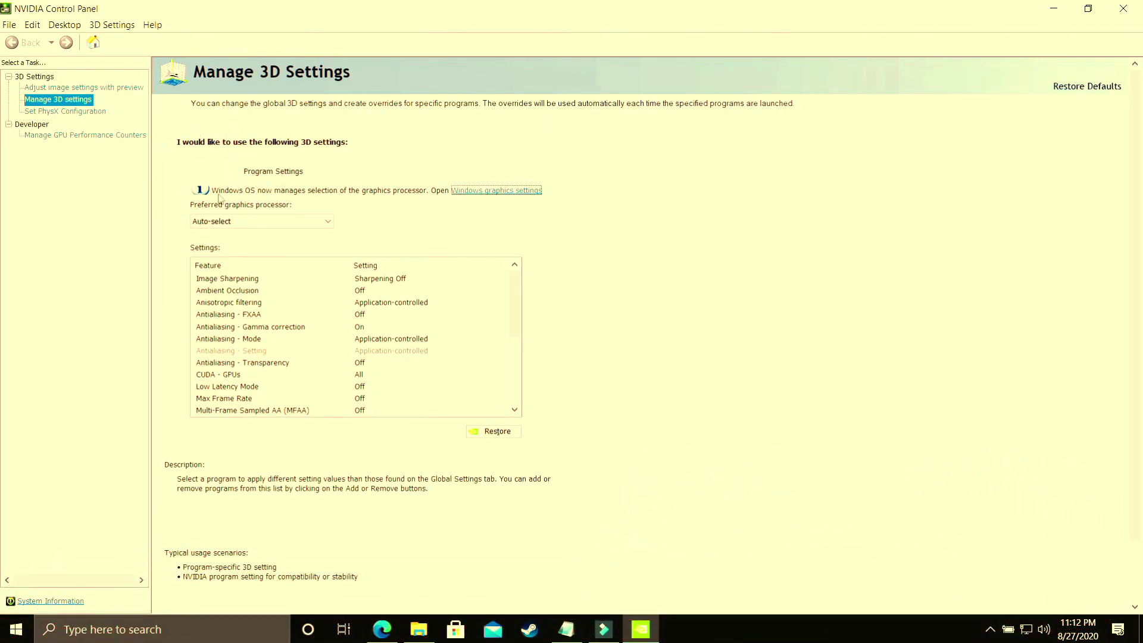
left_click(283, 176)
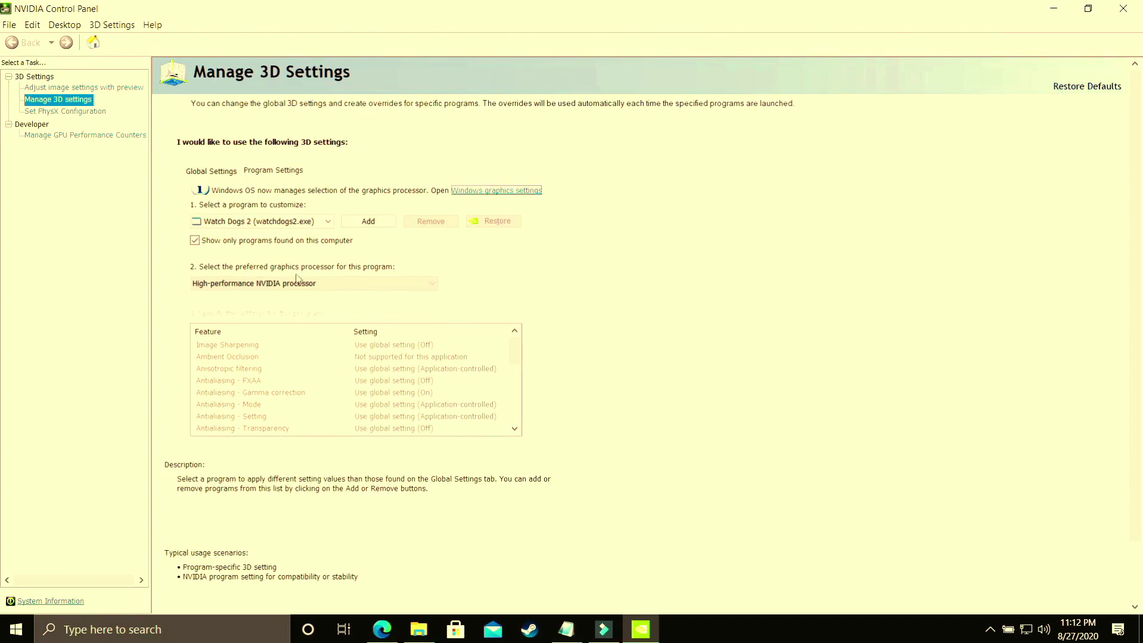
left_click(255, 222)
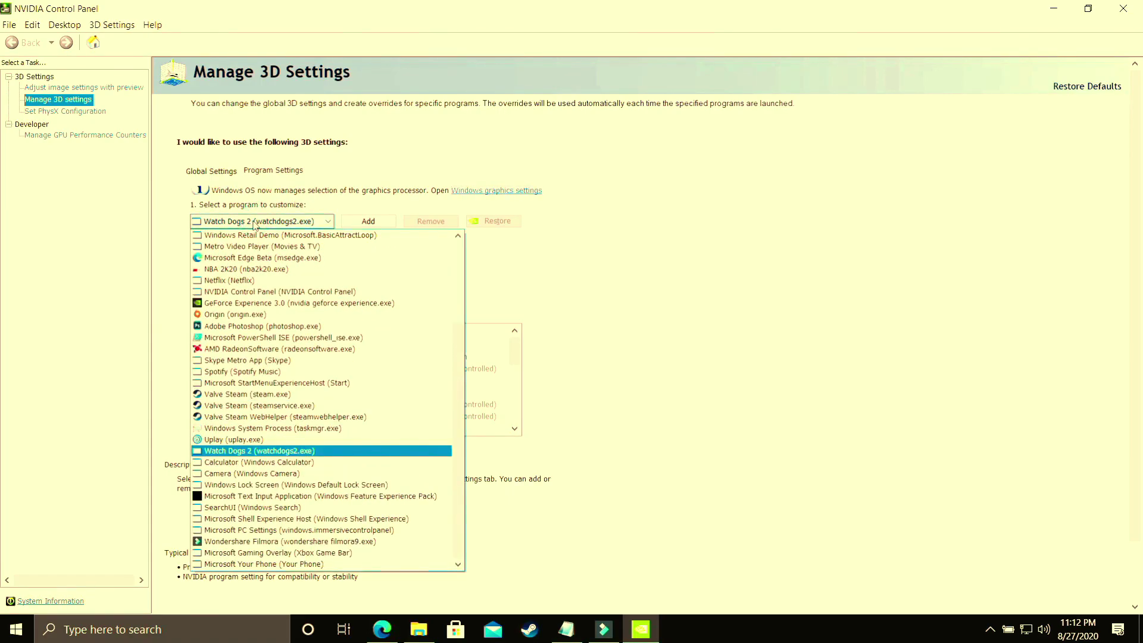
left_click(277, 269)
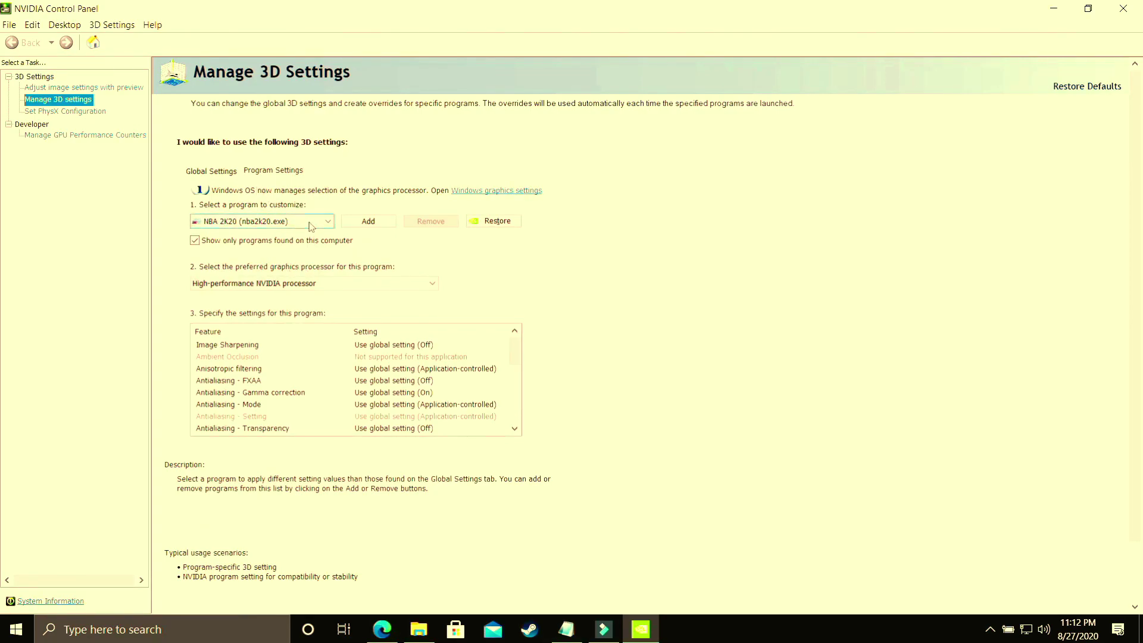
Set NBA 2K20's preferred graphics processor to High-performance NVIDIA processor and its power management mode to Prefer maximum performance, and apply the settings
left_click(249, 284)
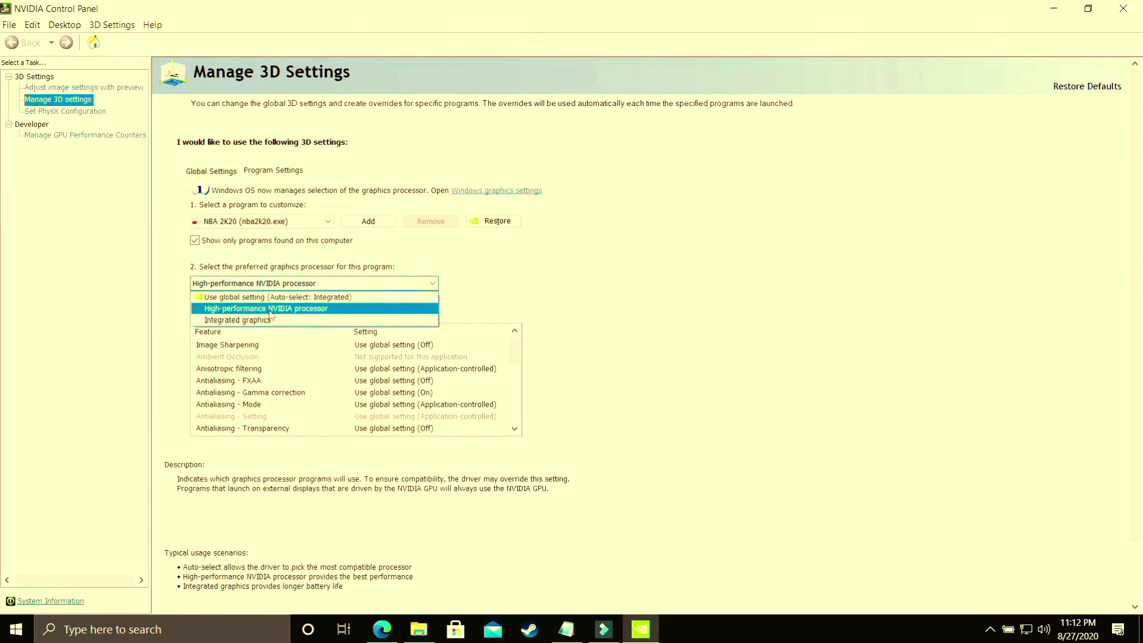
left_click(265, 312)
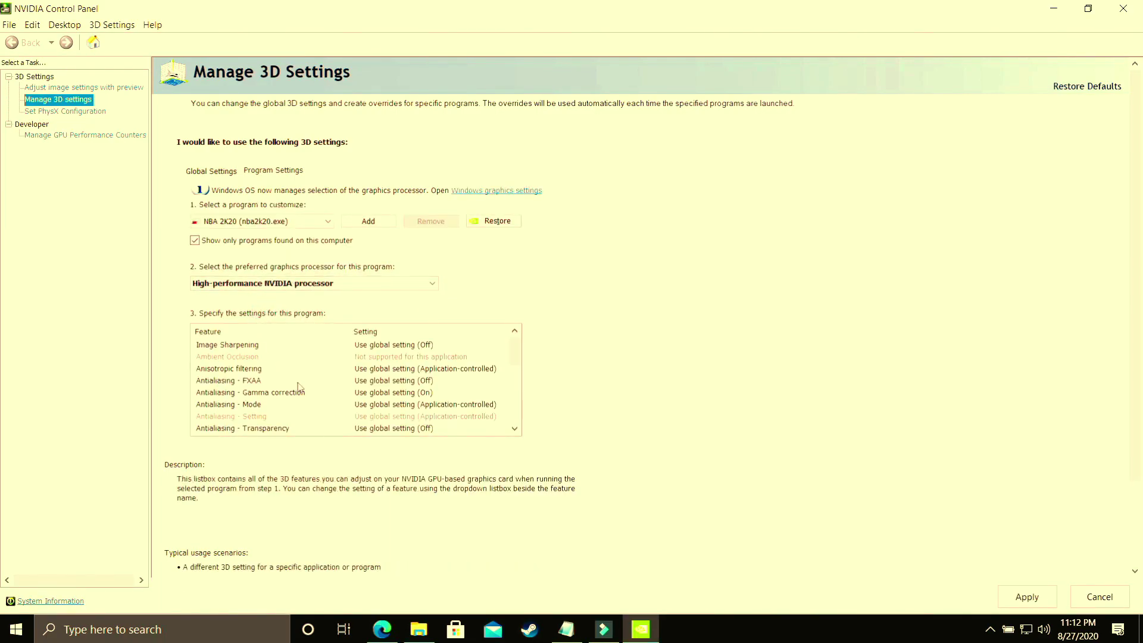
scroll(294, 386, "down", 2)
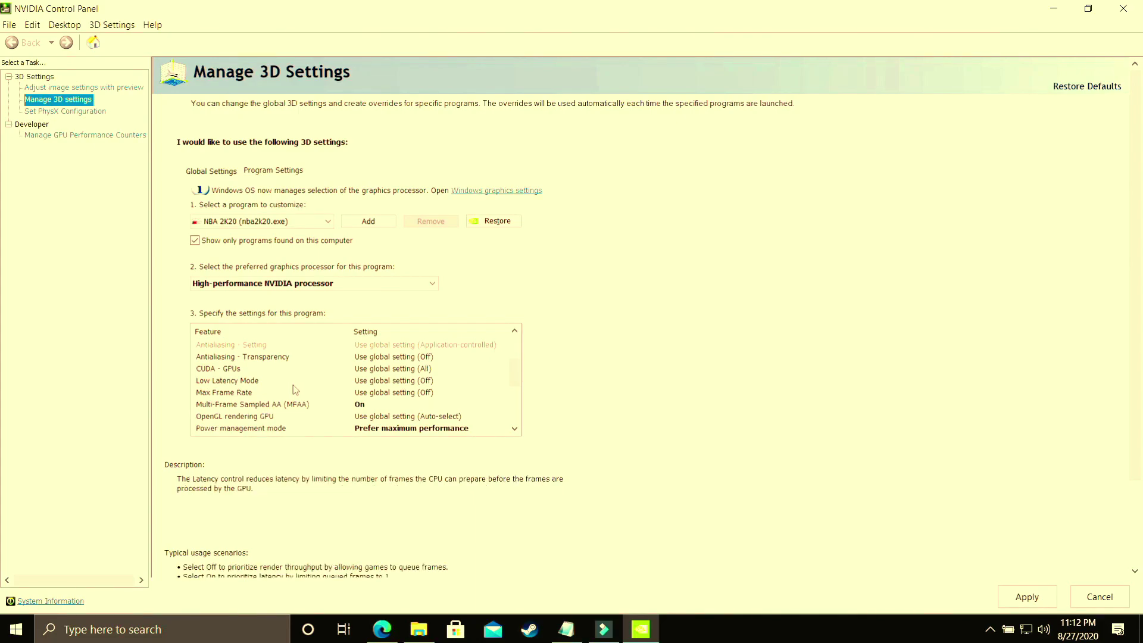
left_click(287, 428)
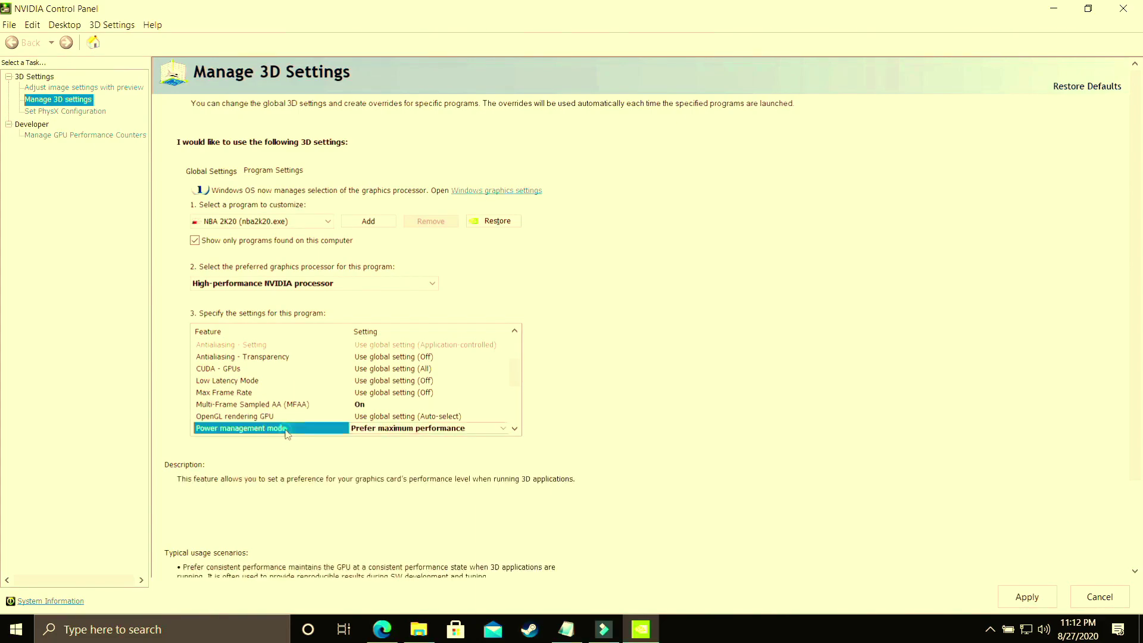
left_click(361, 429)
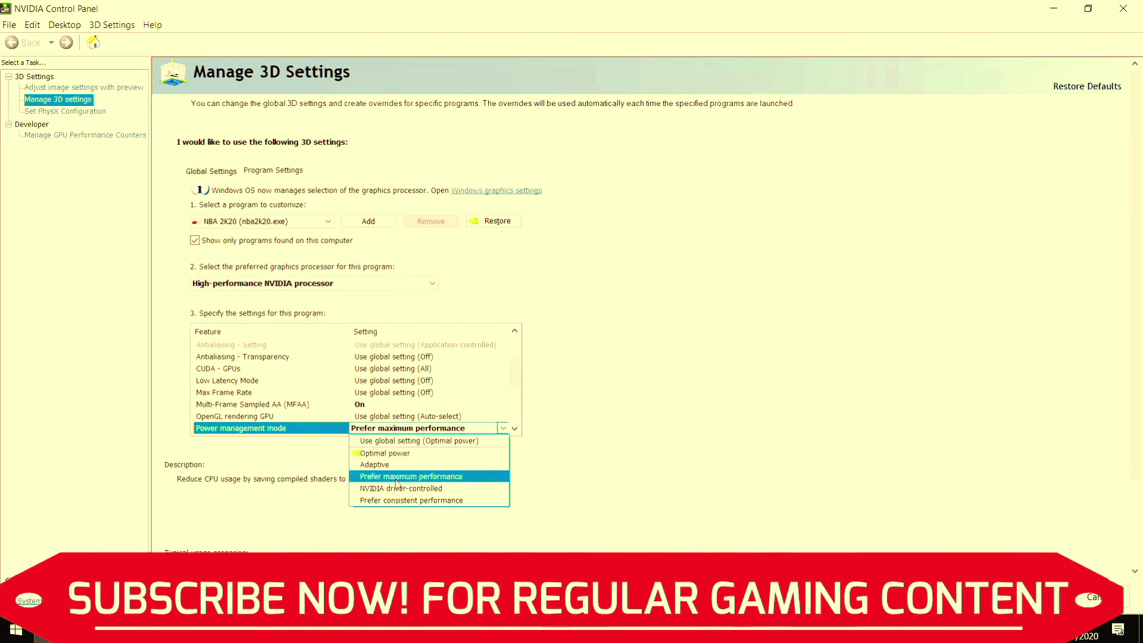
left_click(440, 476)
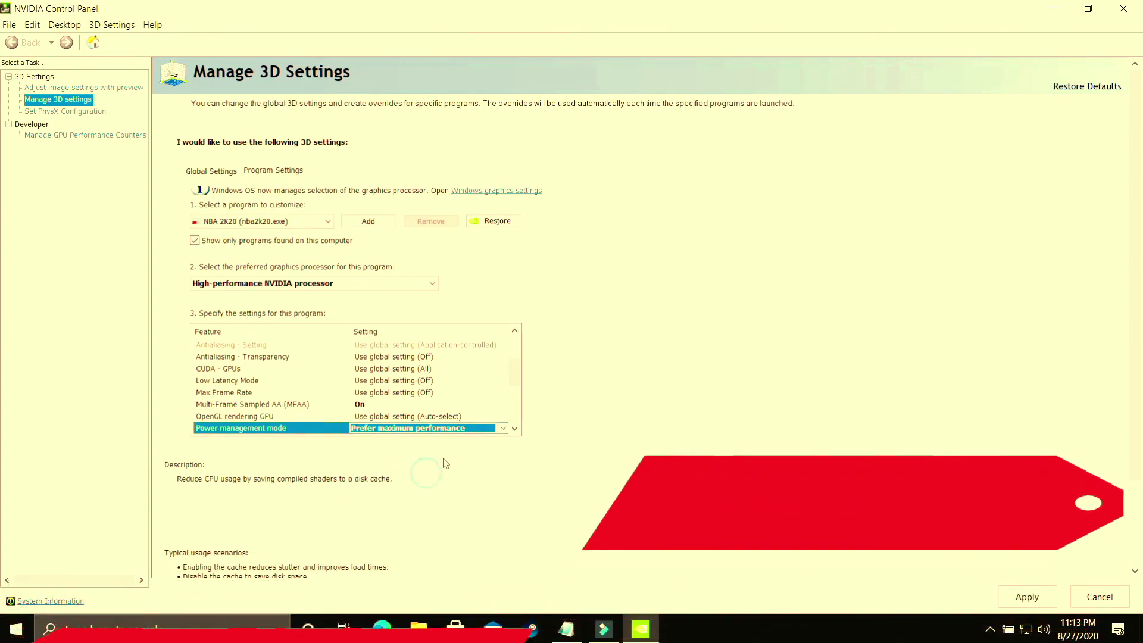
left_click(1023, 598)
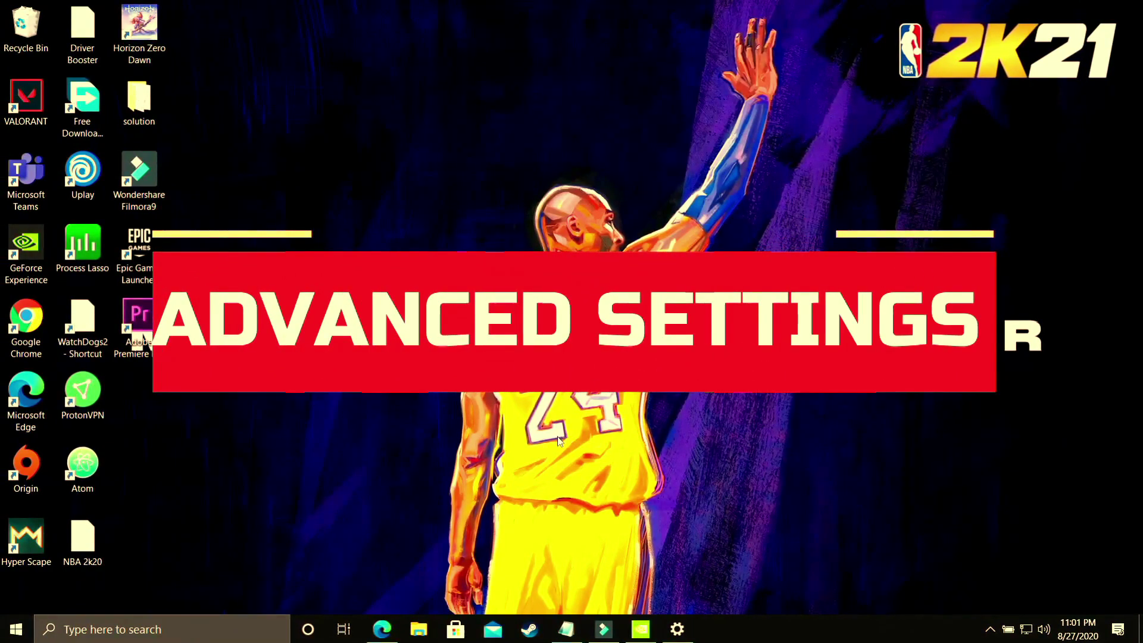
Open the properties of This PC from File Explorer and go to its advanced system settings
left_click(419, 626)
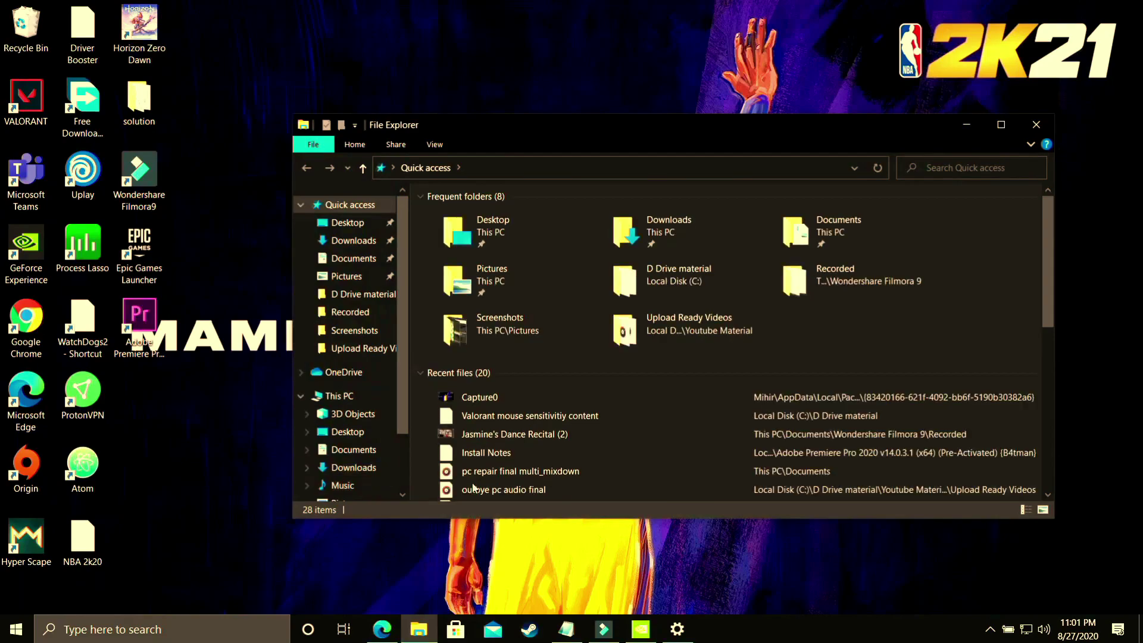
right_click(355, 398)
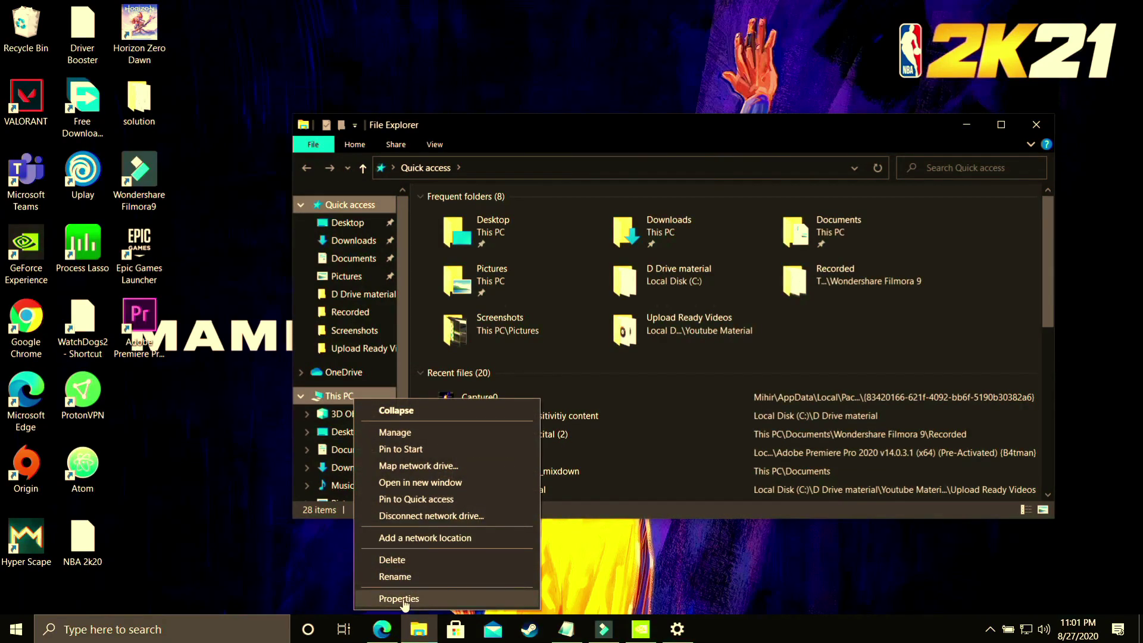
left_click(404, 599)
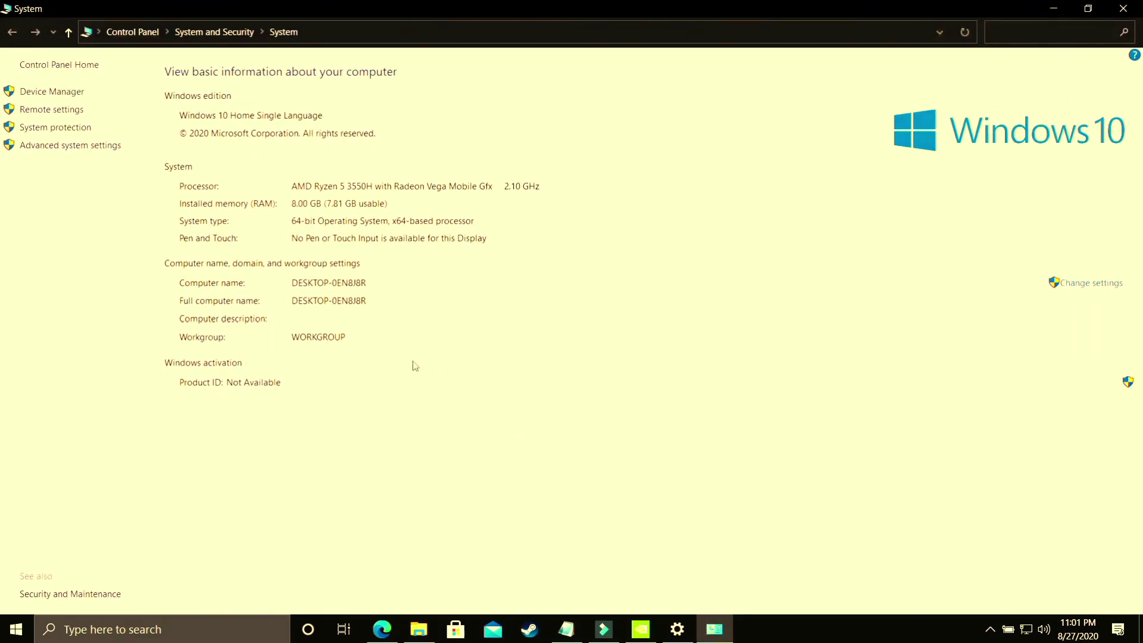
left_click(80, 147)
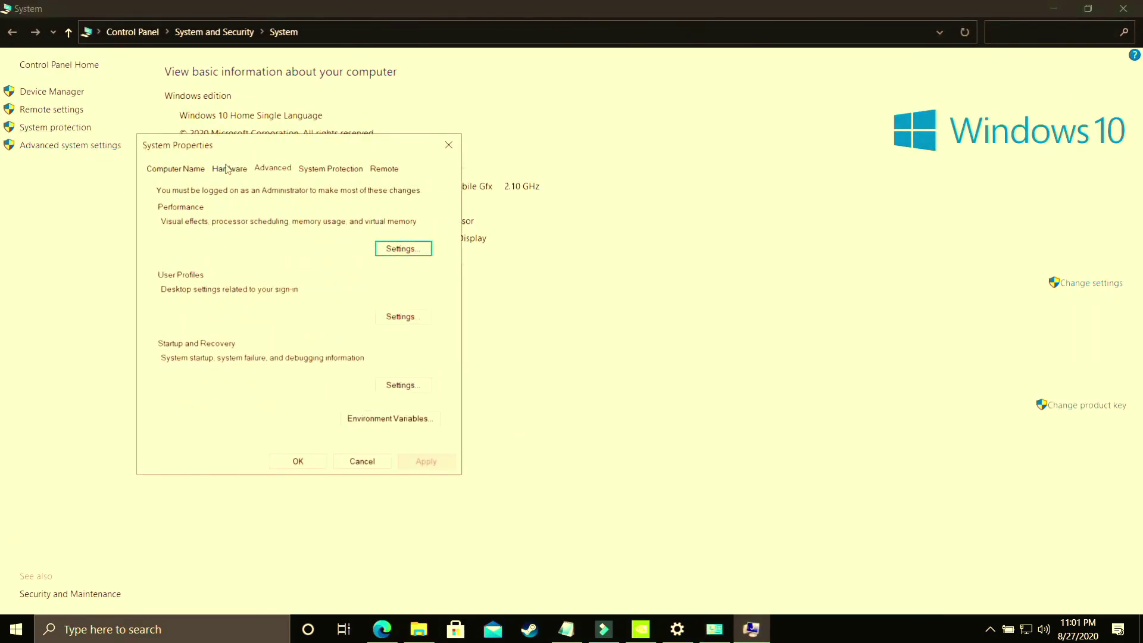
Open the Performance settings, set the visual effects to Adjust for best performance, and apply the change
left_click(395, 250)
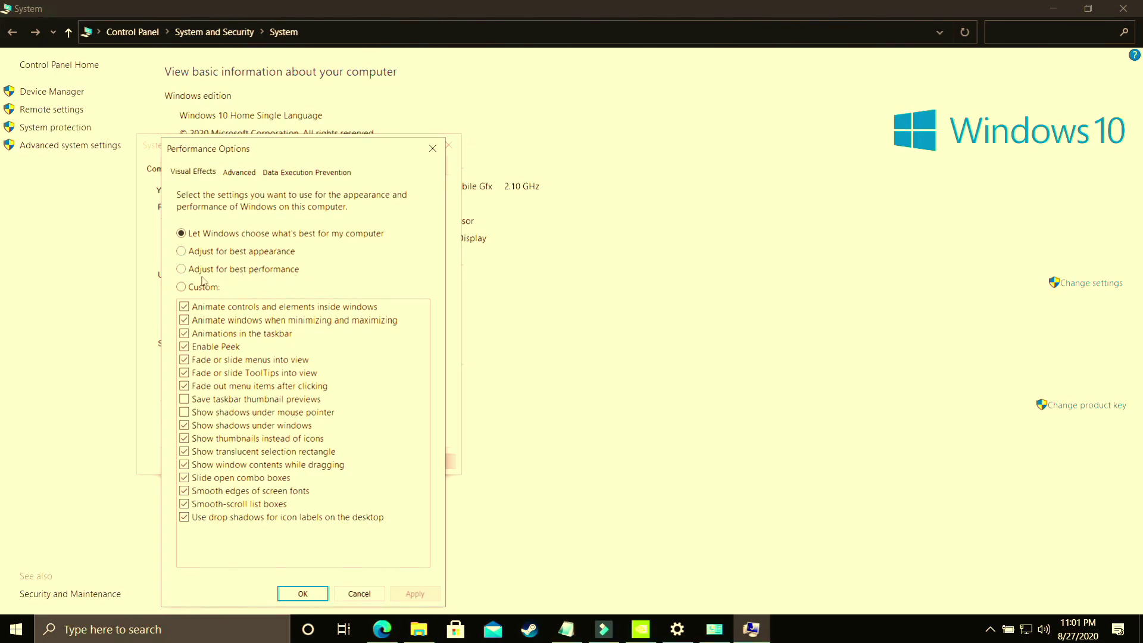
left_click(220, 271)
left_click(416, 588)
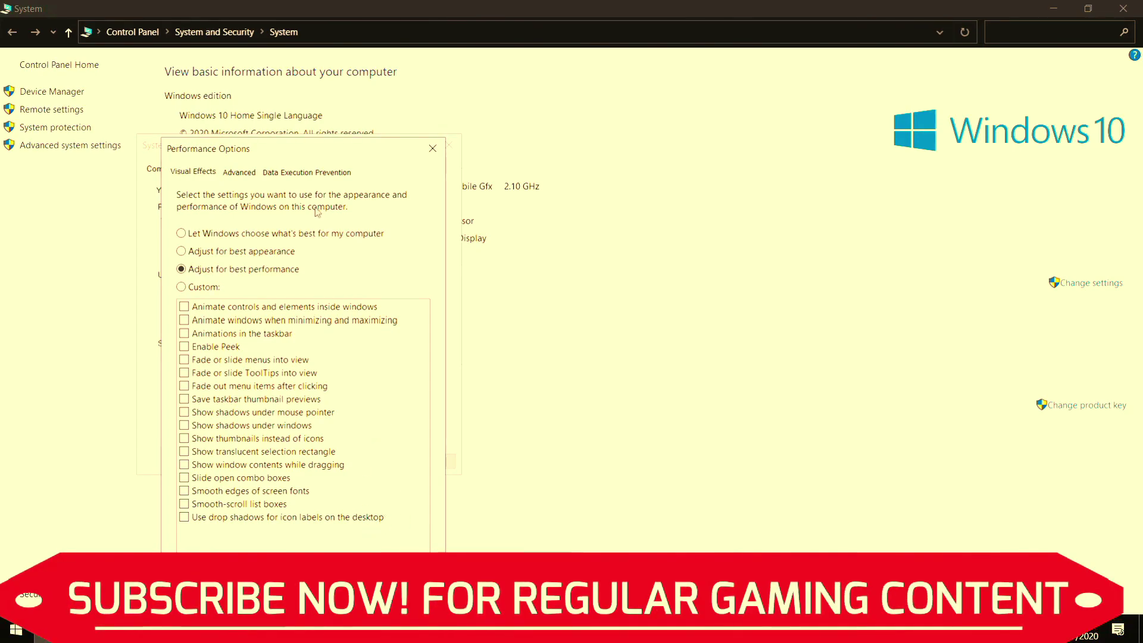
Set processor scheduling in the advanced performance options to favour Programs
left_click(238, 172)
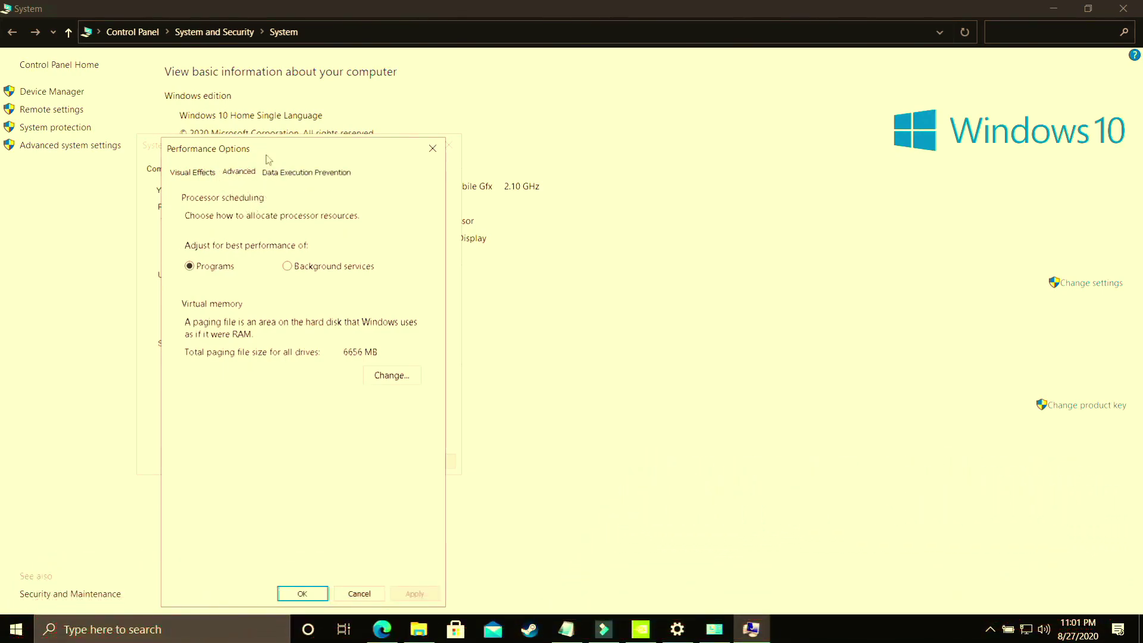
left_click(297, 269)
left_click(206, 269)
Turn off automatic paging file management in Virtual Memory and give drive C: a custom initial size of 1896 MB
left_click(390, 376)
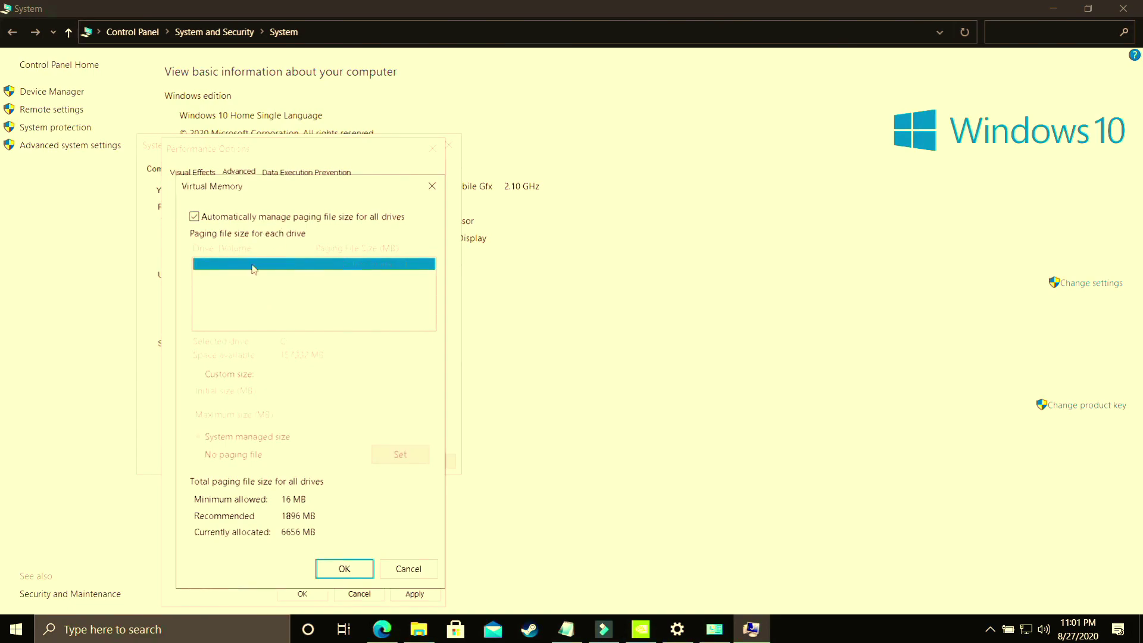
left_click(193, 218)
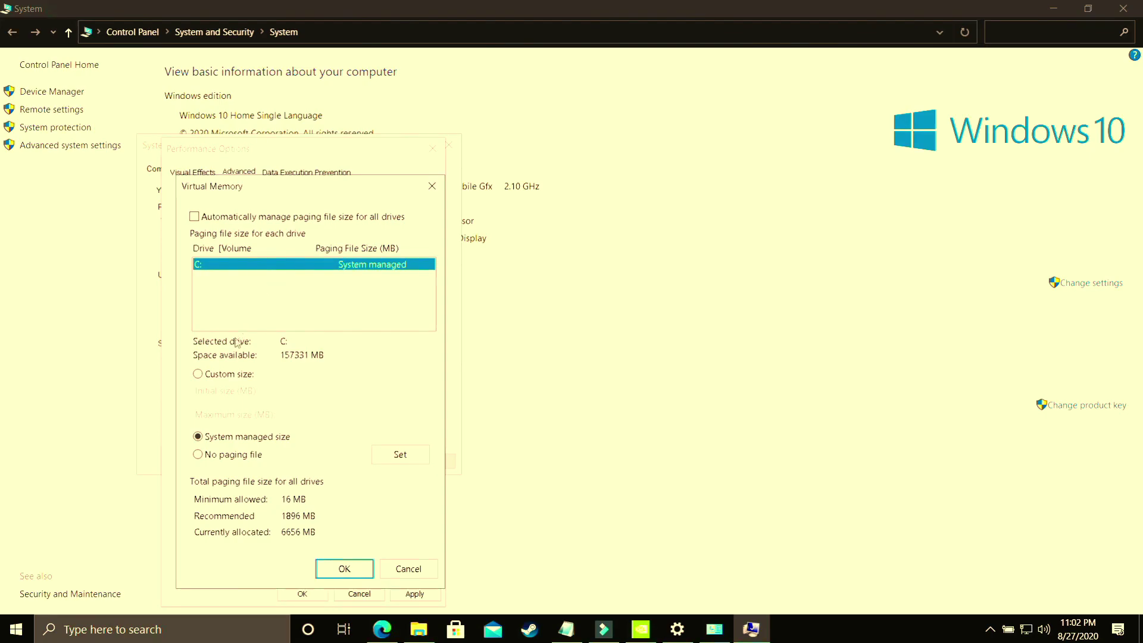
left_click(234, 379)
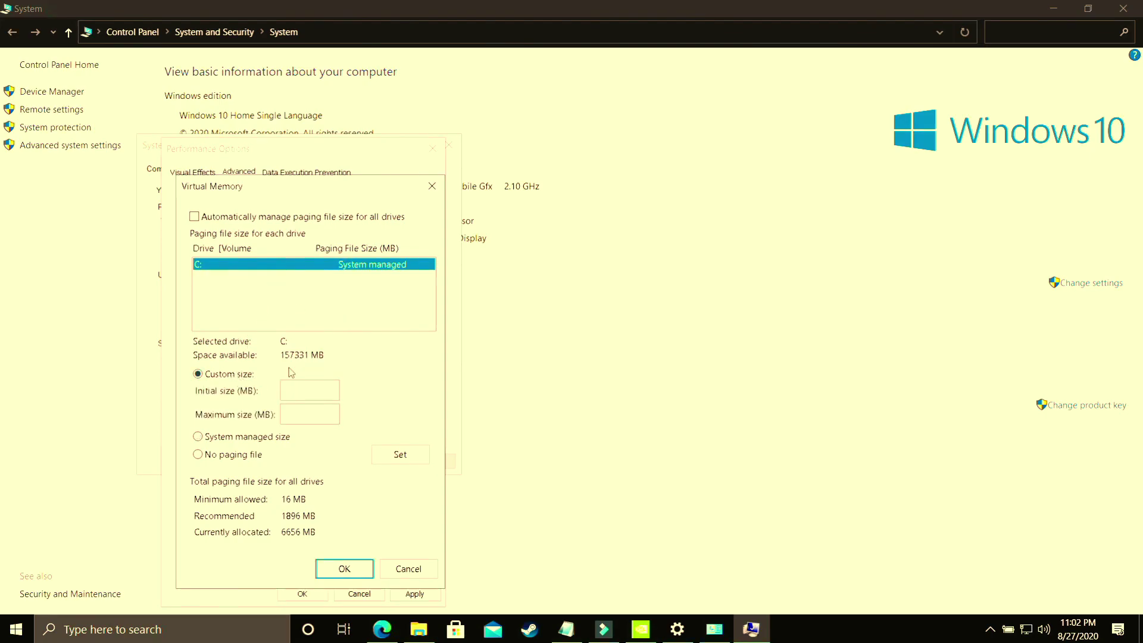
left_click(309, 391)
type("1896")
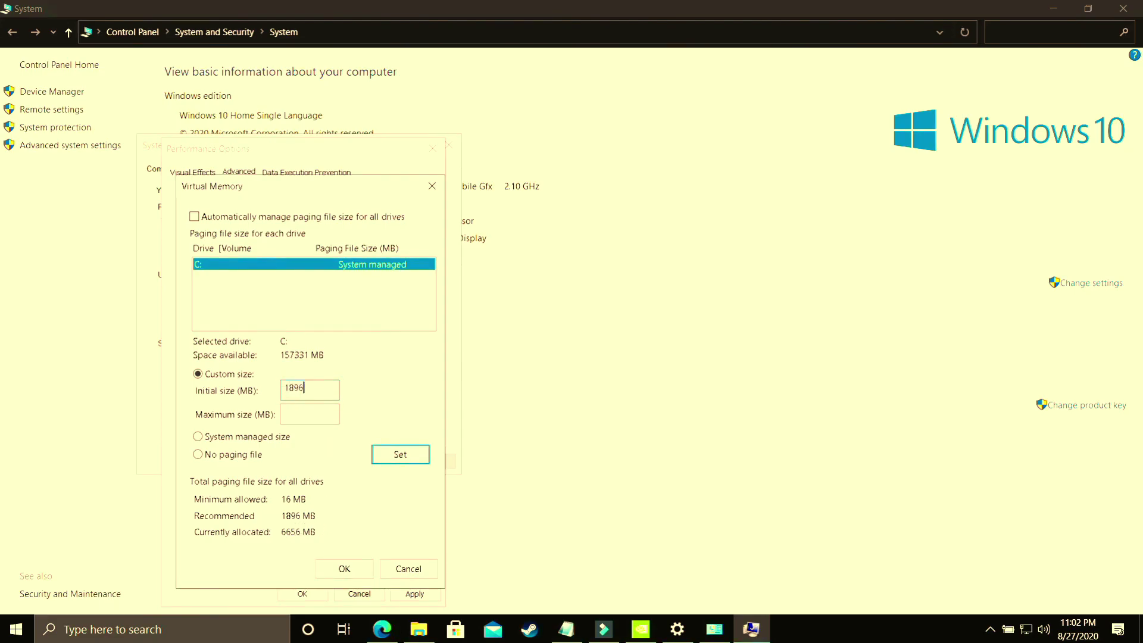
Work out 8 × 1024 in Calculator and set the paging file's maximum size to 8192 MB
left_click(318, 413)
left_click(88, 634)
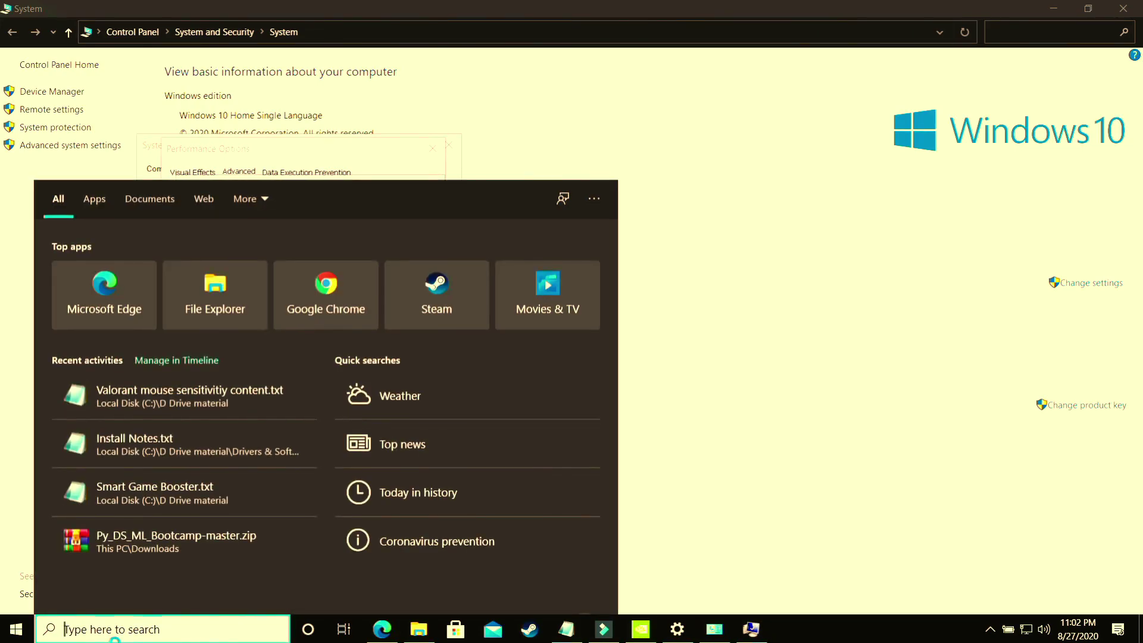
type("calcu")
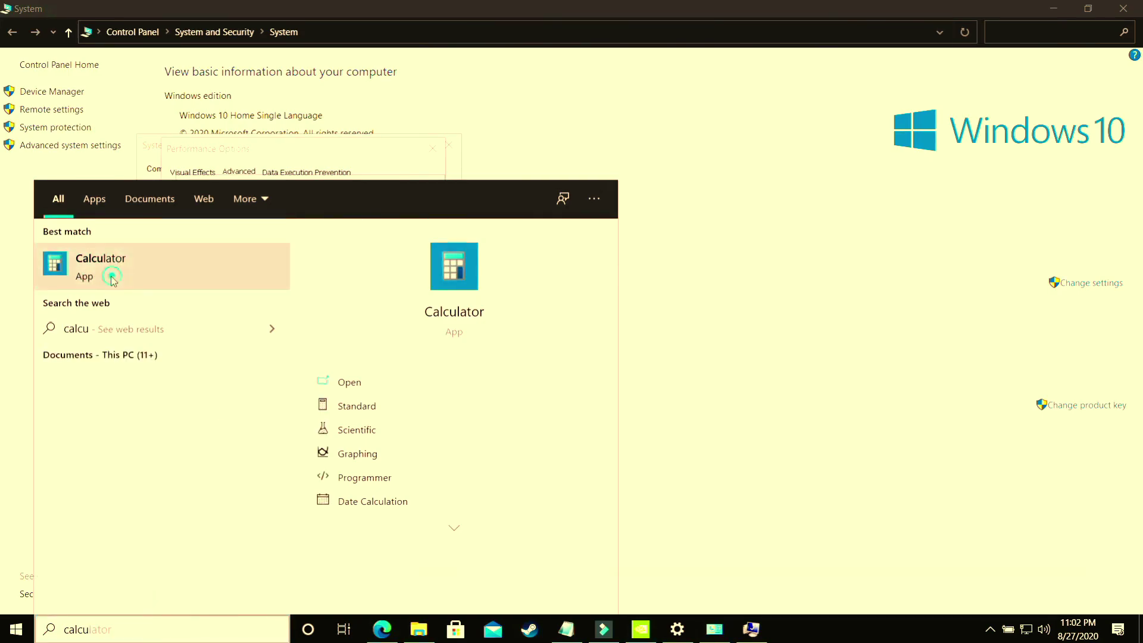
left_click(110, 274)
left_click_drag(149, 36, 703, 142)
type("8*1024")
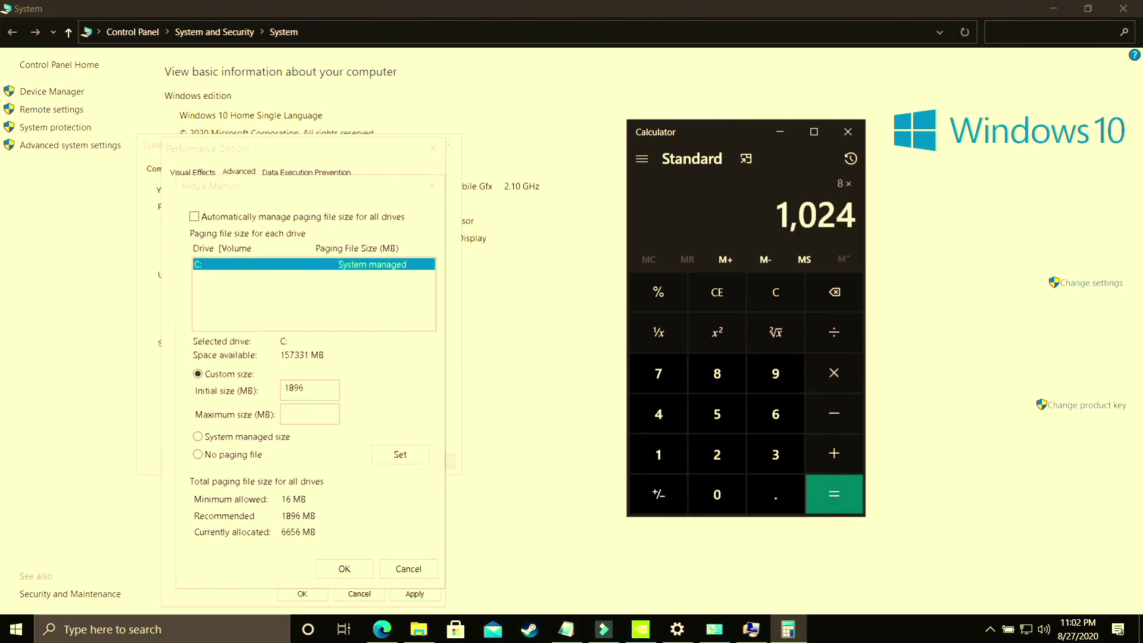
key("Return")
left_click(310, 413)
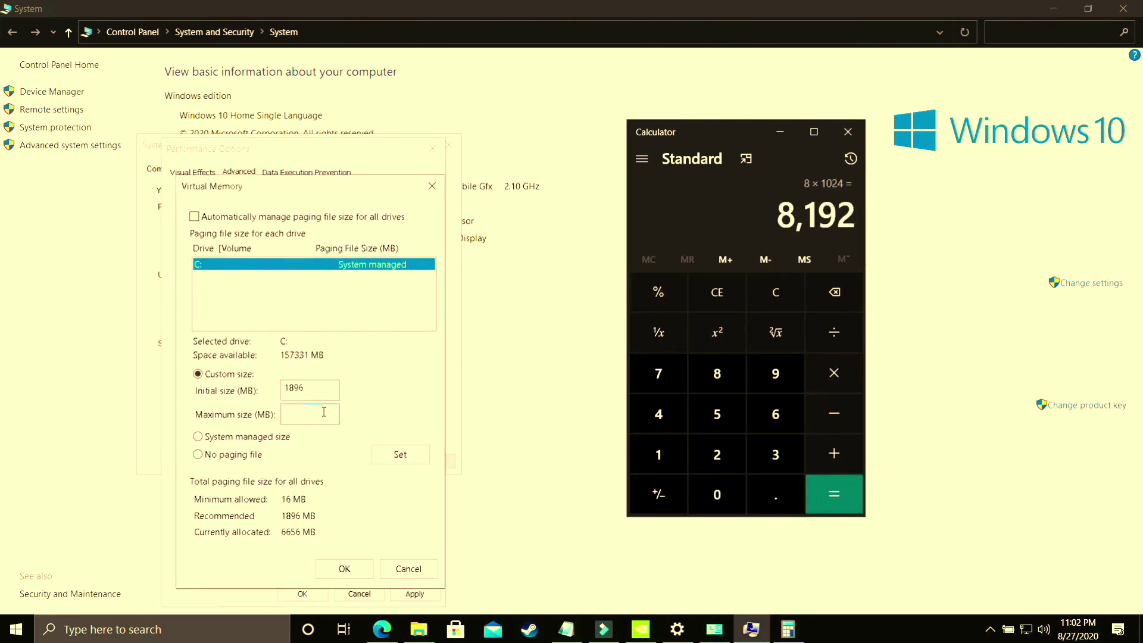
type("8192")
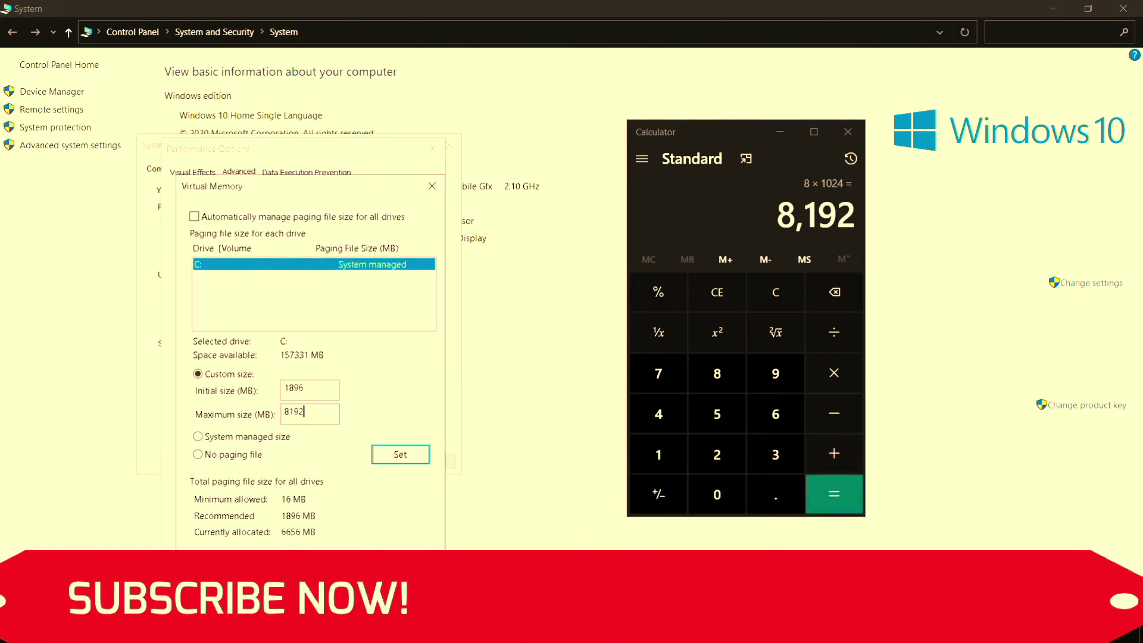
Calculate 16 × 1024 and 12 × 1024 as alternative maximum paging file sizes, and close Calculator
left_click(767, 295)
type("16*1024")
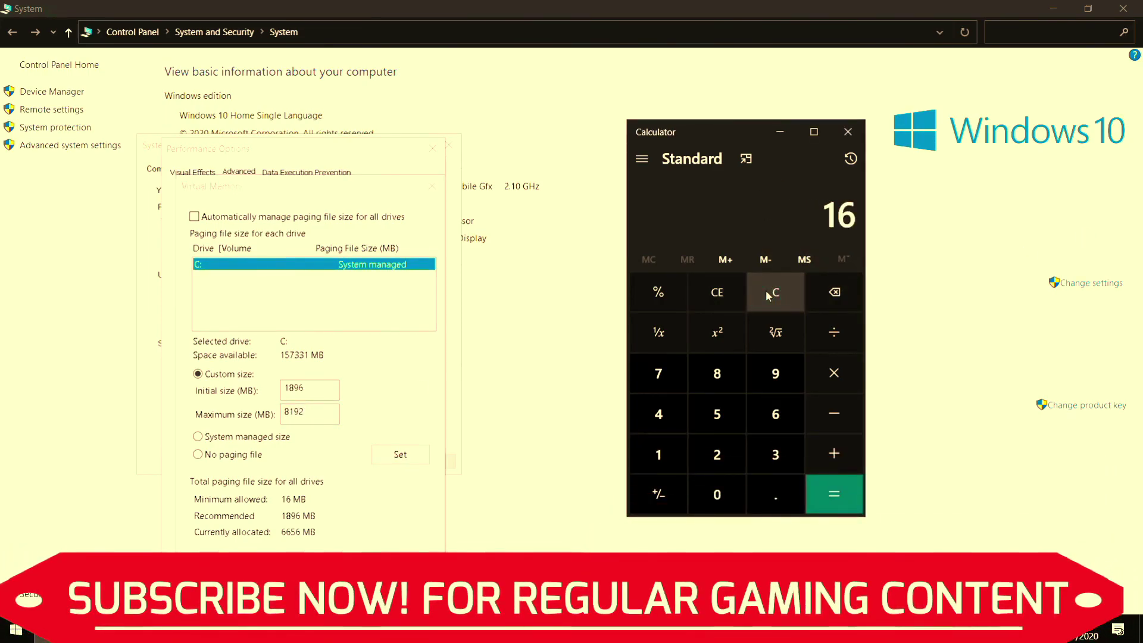
key("Return")
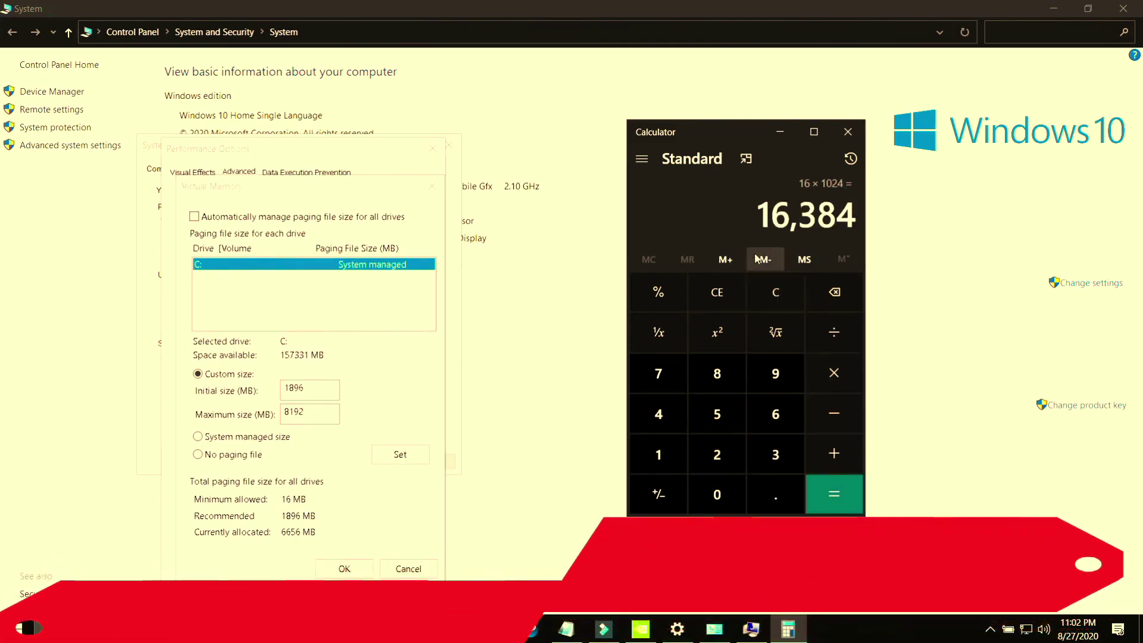
left_click_drag(327, 412, 273, 413)
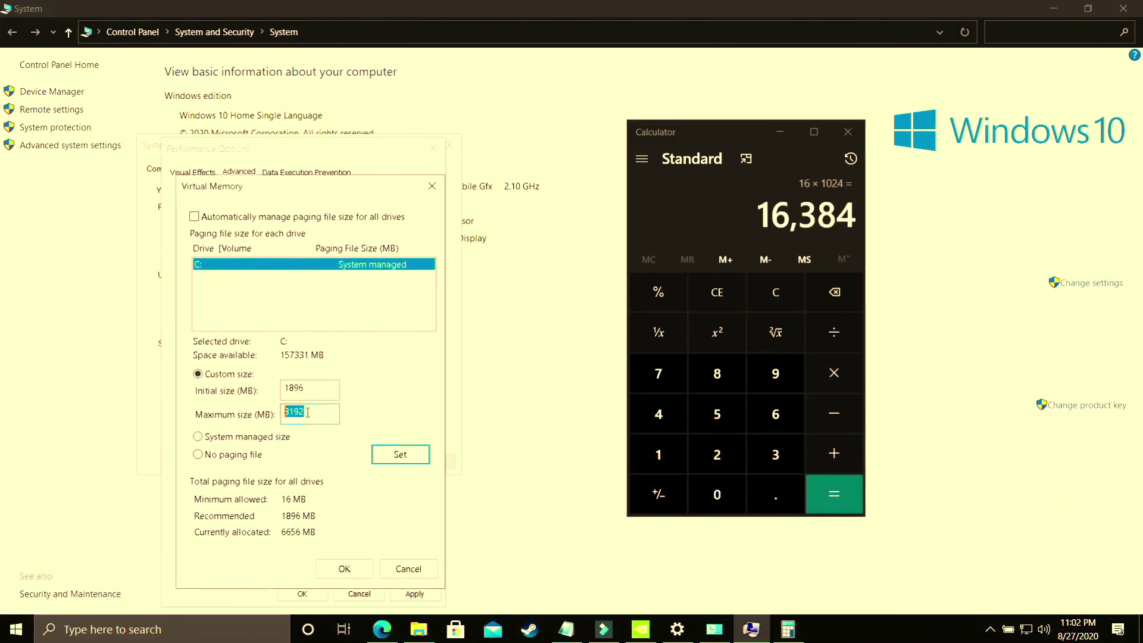
left_click(776, 300)
type("12*1024")
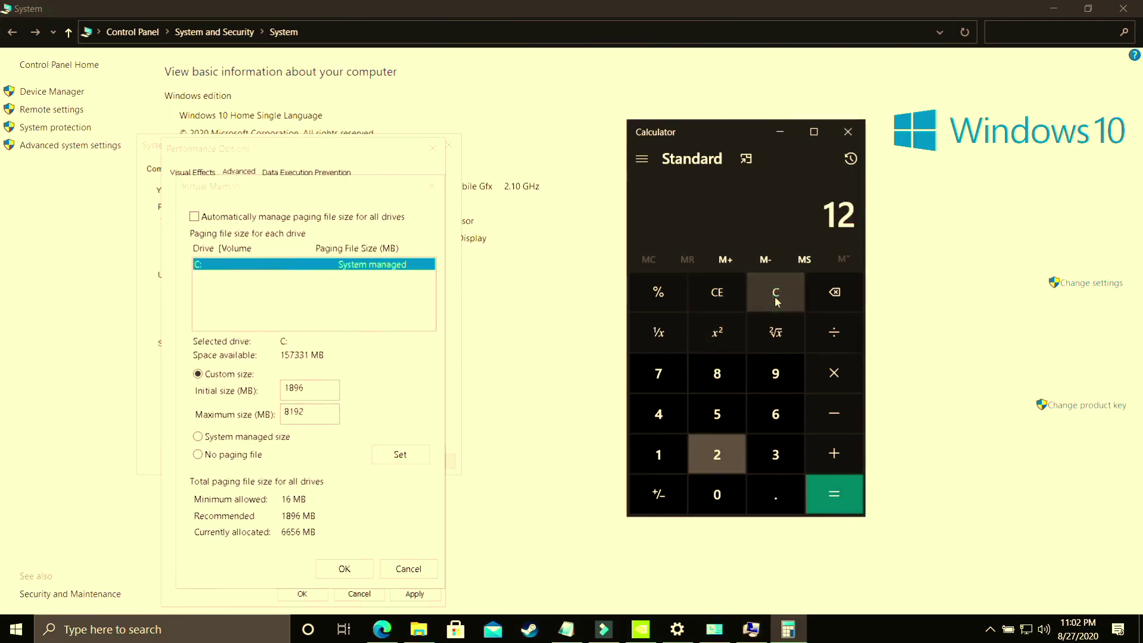
key("Return")
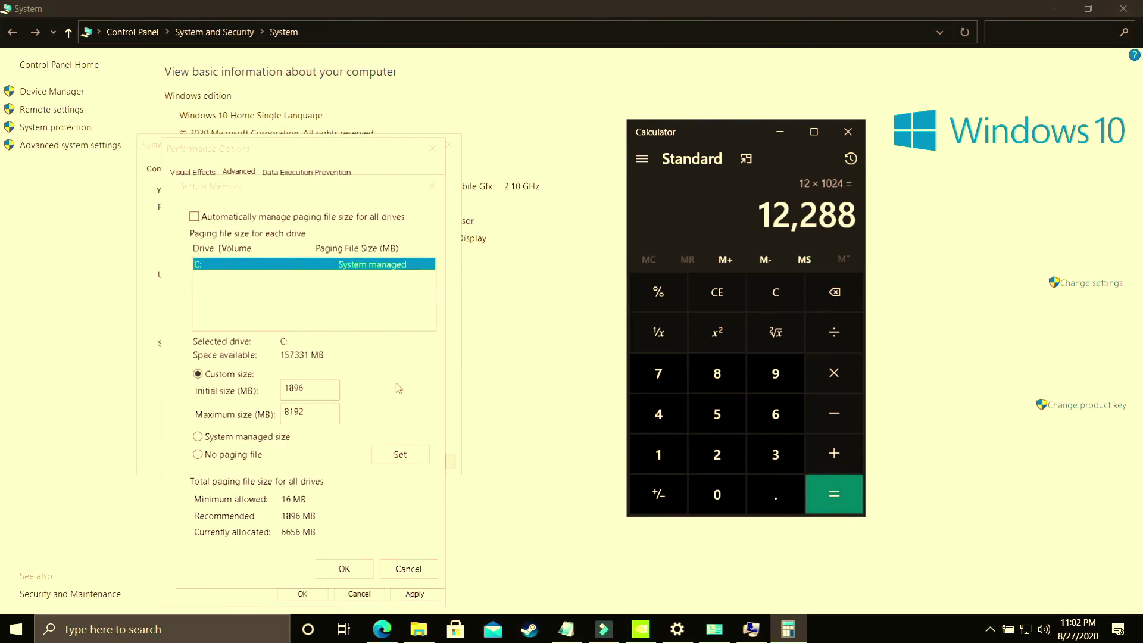
double_click(314, 415)
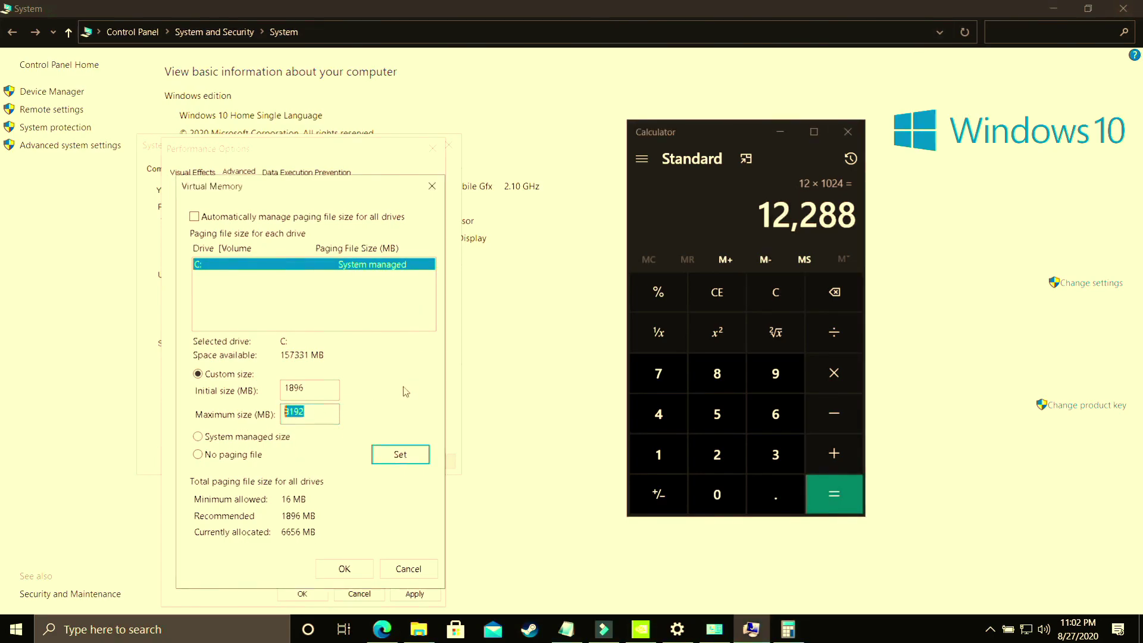
left_click(851, 136)
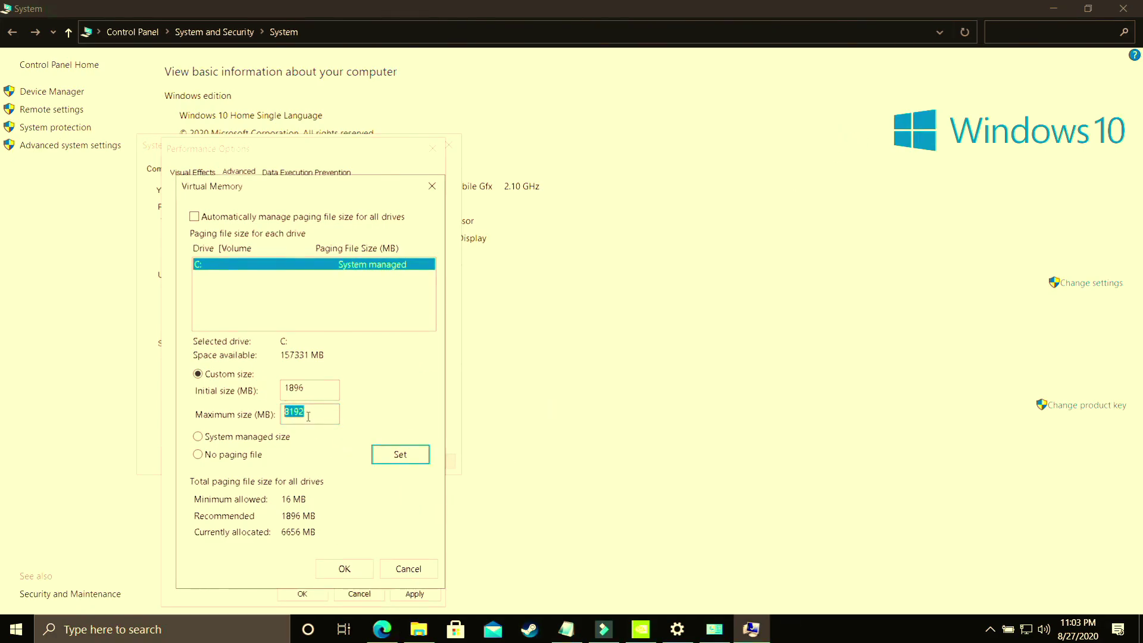
Confirm the virtual memory settings, acknowledge the restart notice, apply the performance options, and close System Properties
left_click(345, 569)
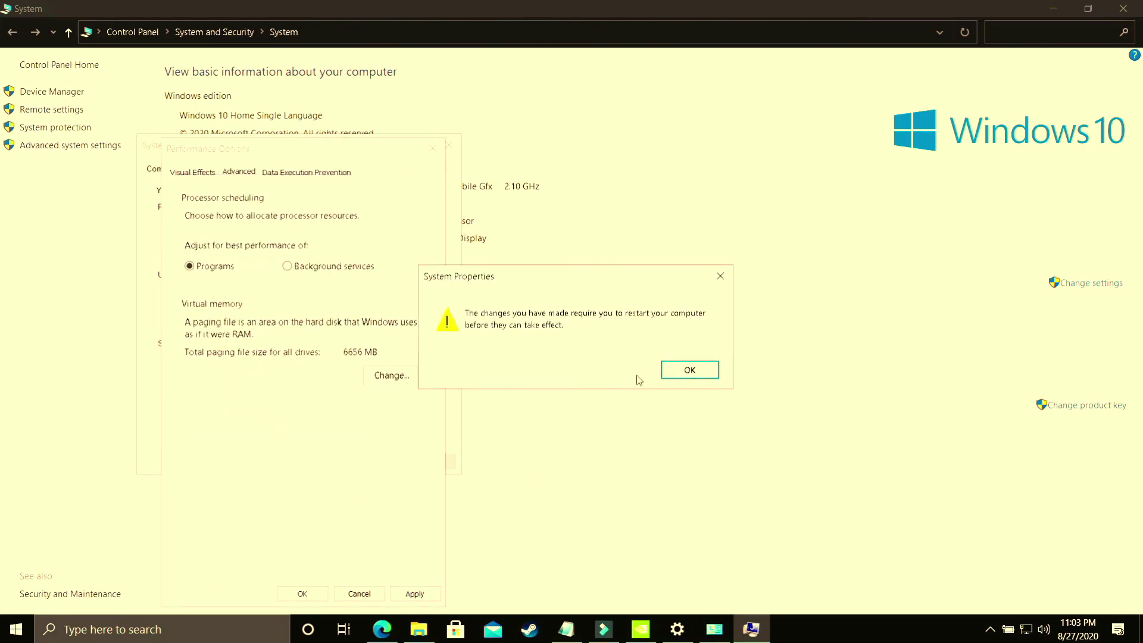
left_click(691, 371)
left_click(427, 588)
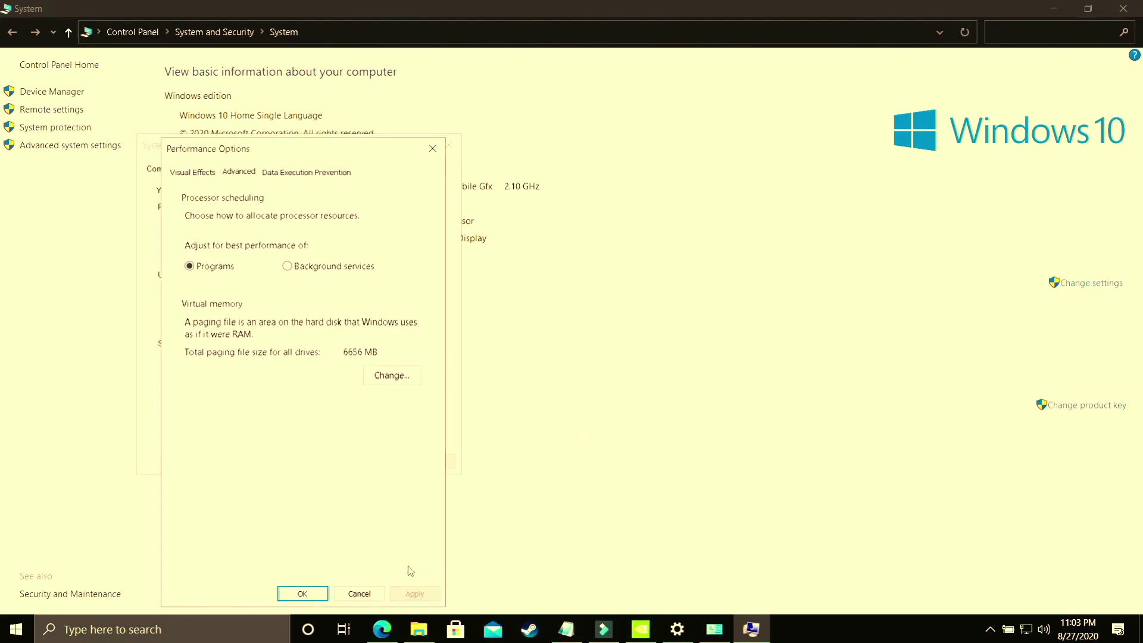
left_click(303, 594)
left_click(297, 460)
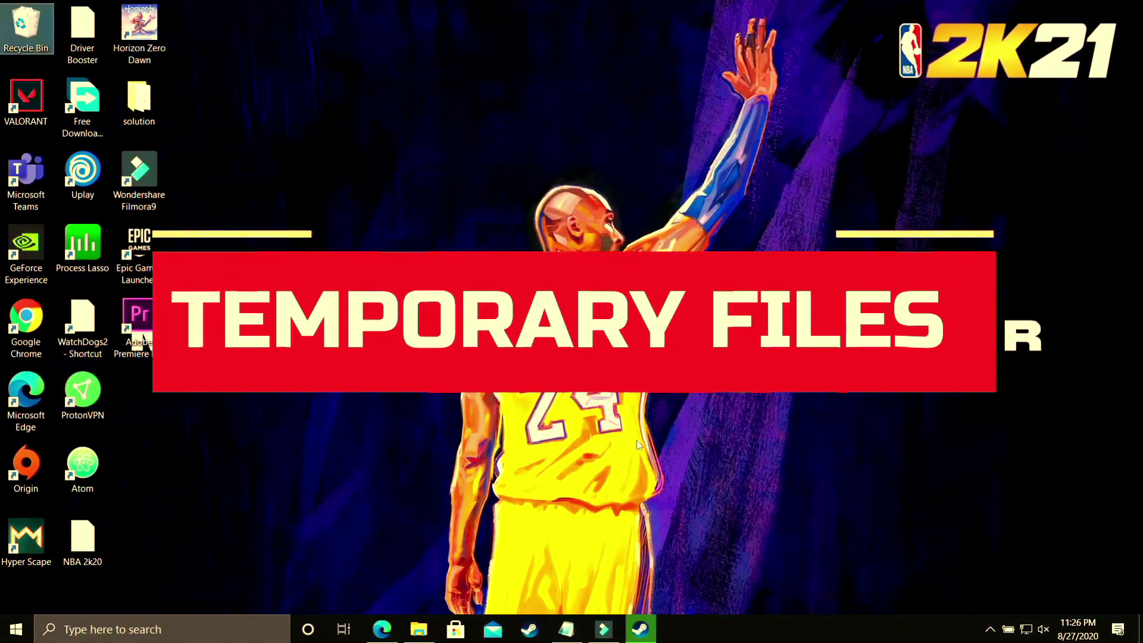
Open the Windows Temp folder by running the command temp, and maximize its window
left_click(125, 628)
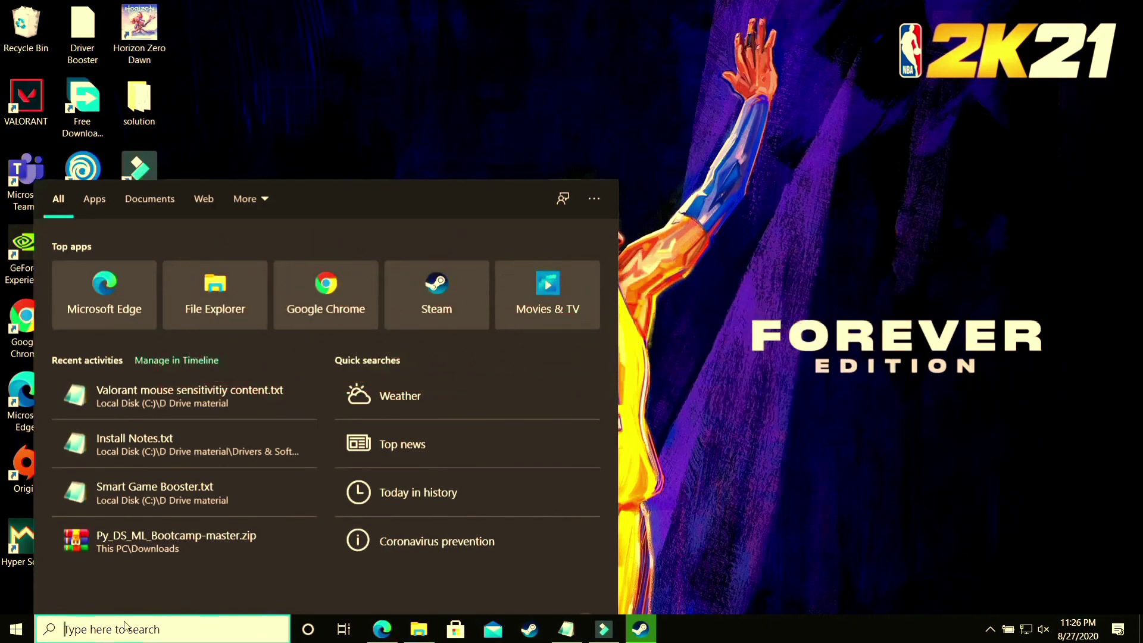
type("run")
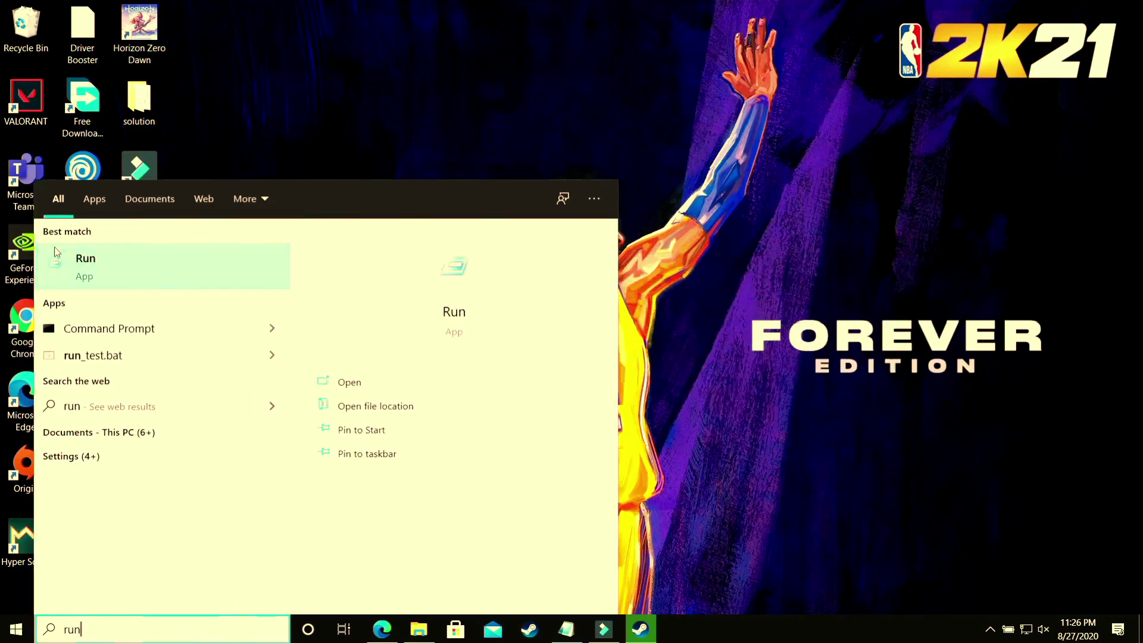
left_click(119, 267)
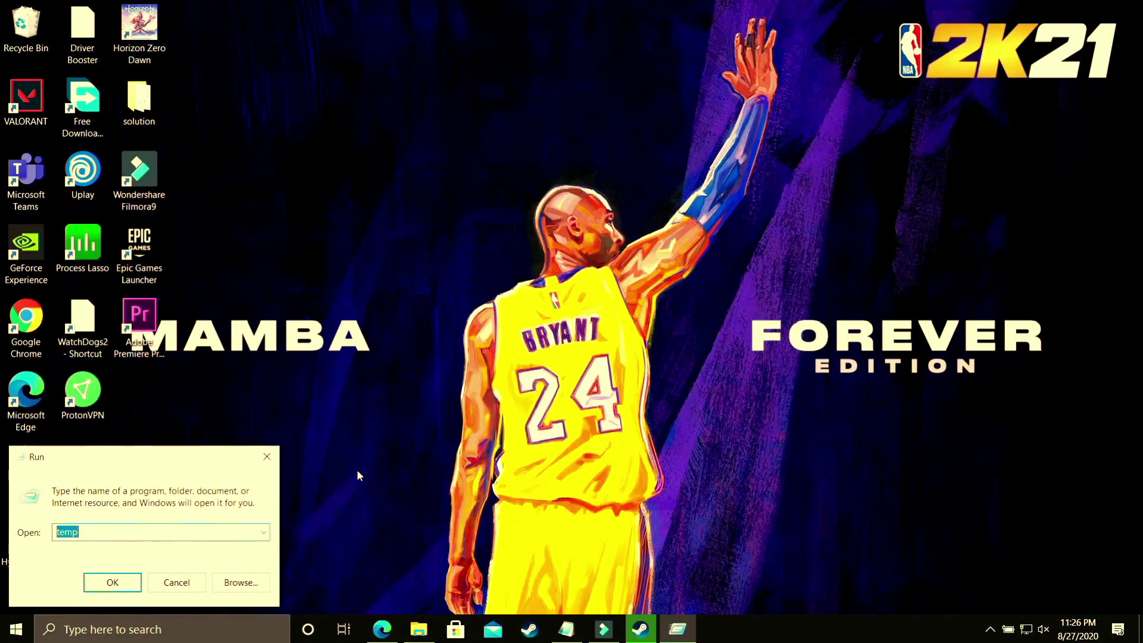
type("temp")
key("Return")
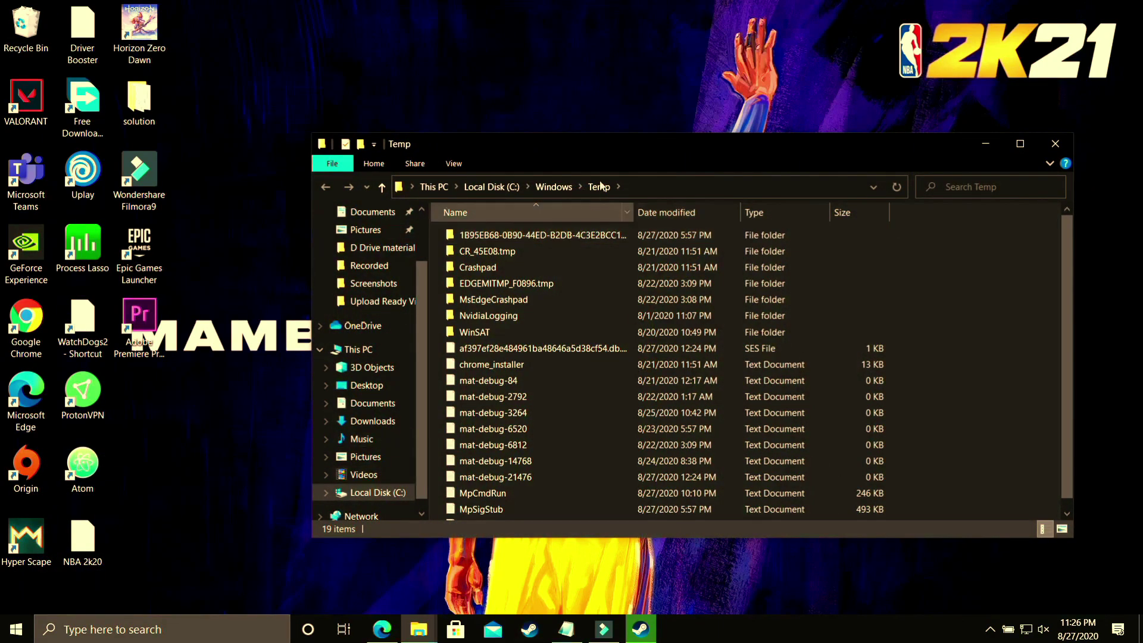
double_click(587, 143)
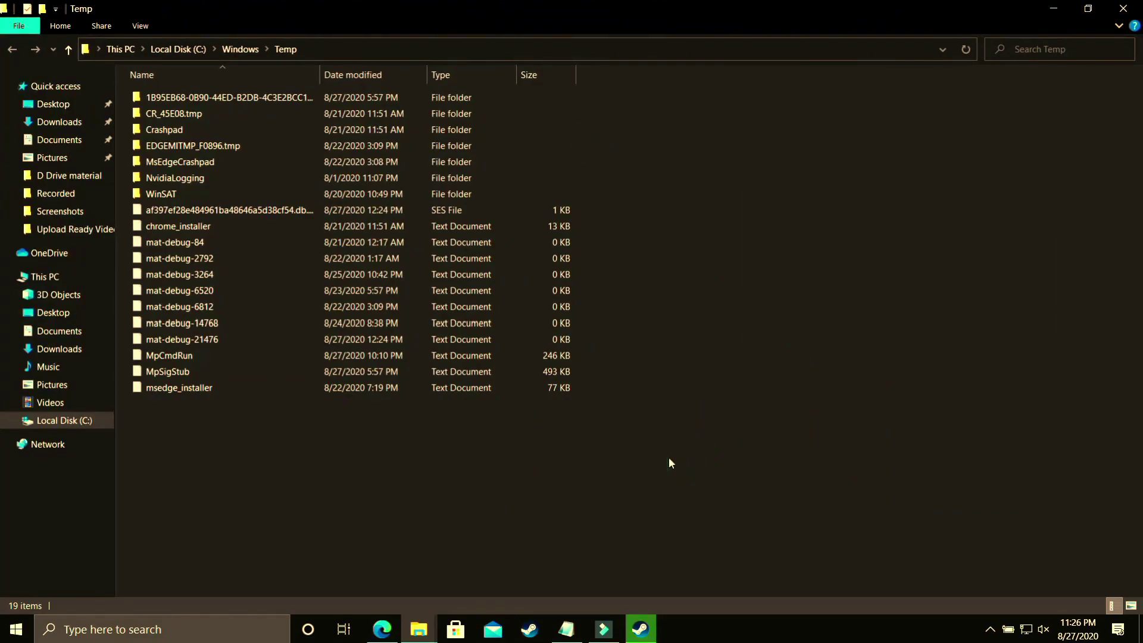
Permanently delete everything in the Windows Temp folder with administrator permission for all items, and close the folder
key("ctrl+a")
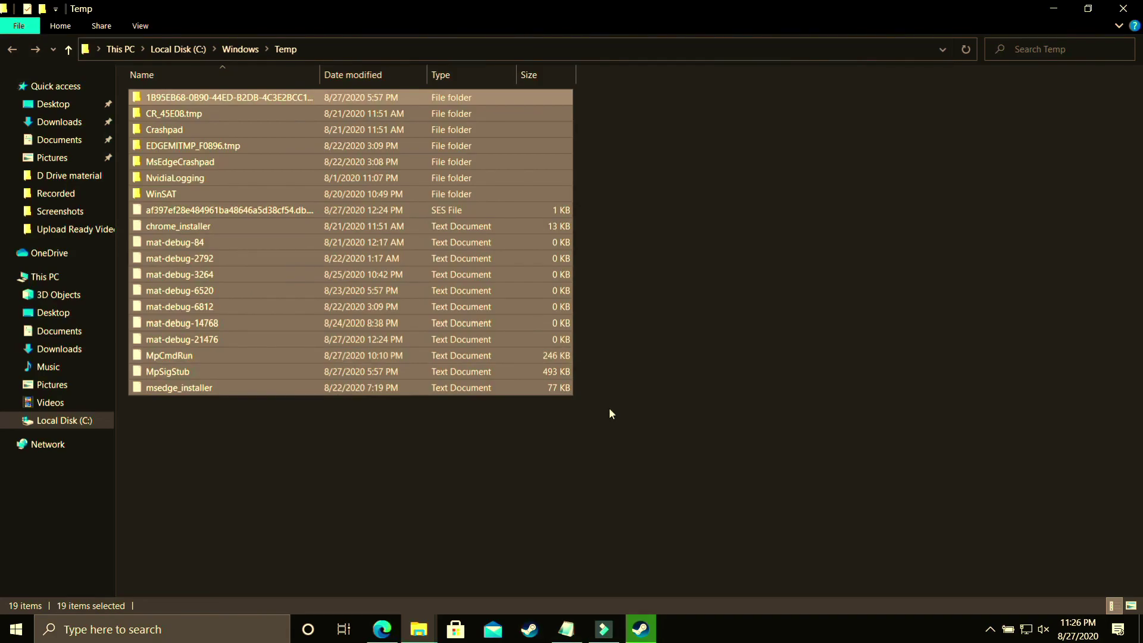
key("shift+Delete")
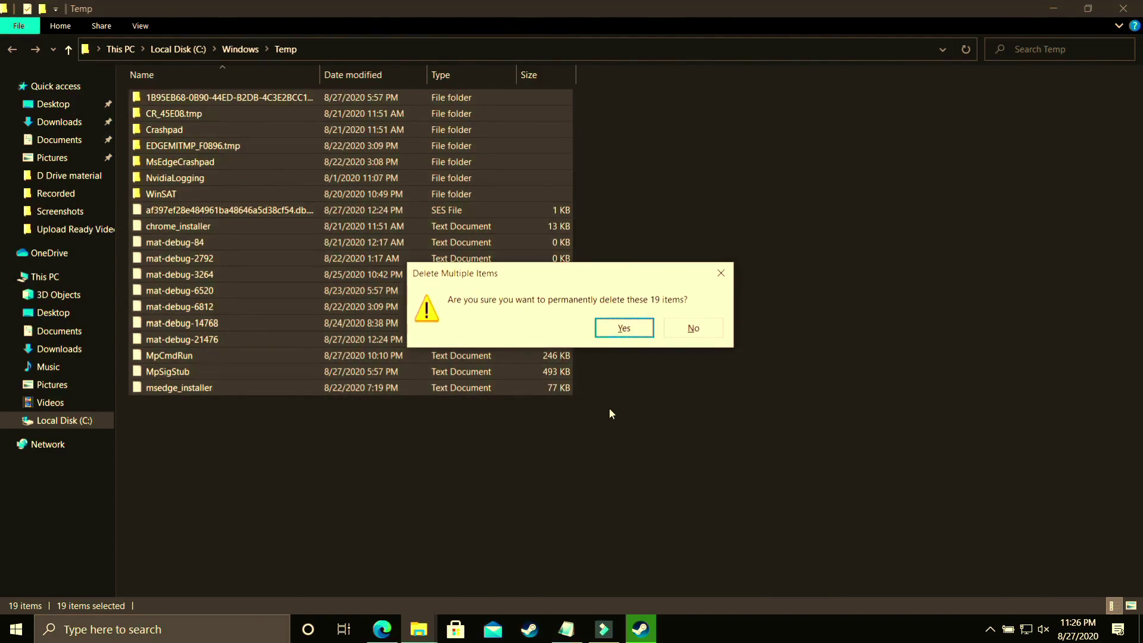
key("Return")
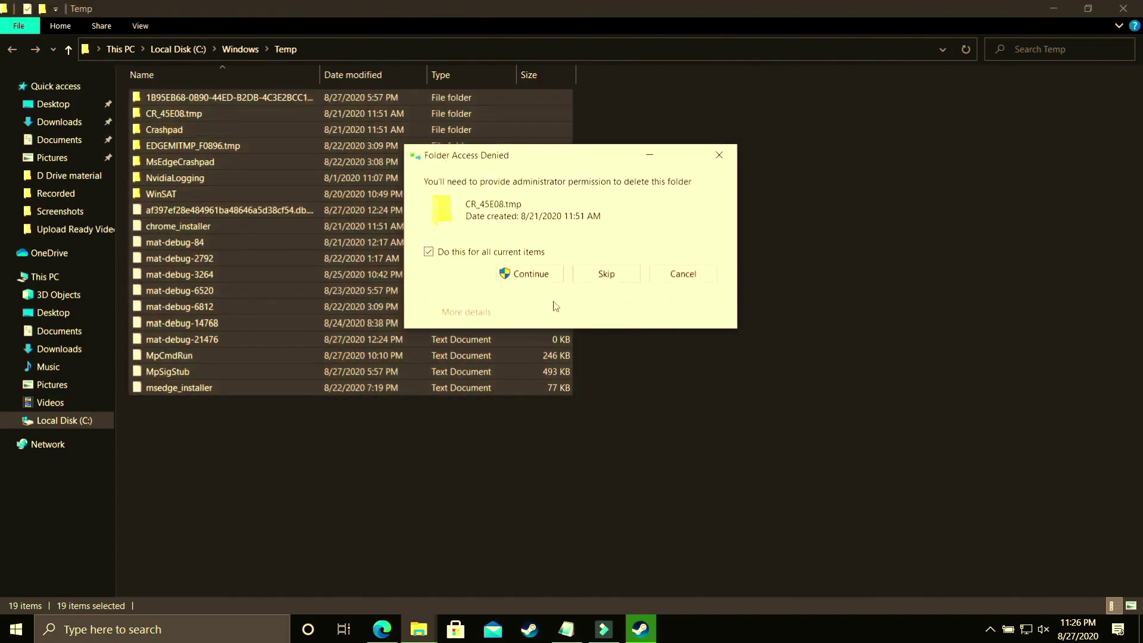
left_click(526, 275)
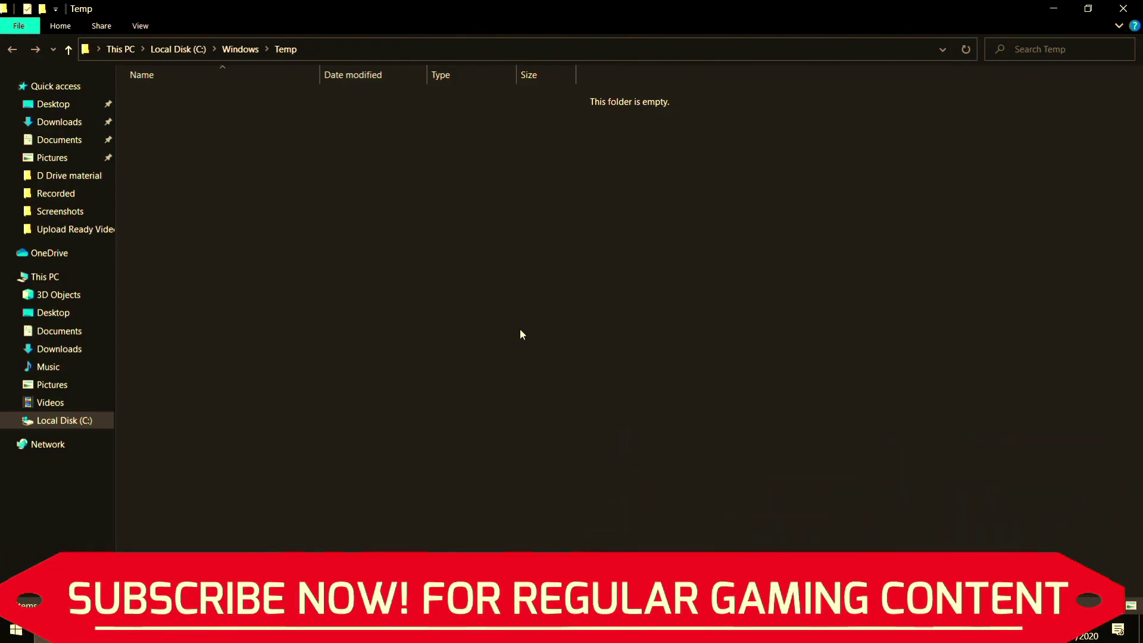
left_click(1123, 8)
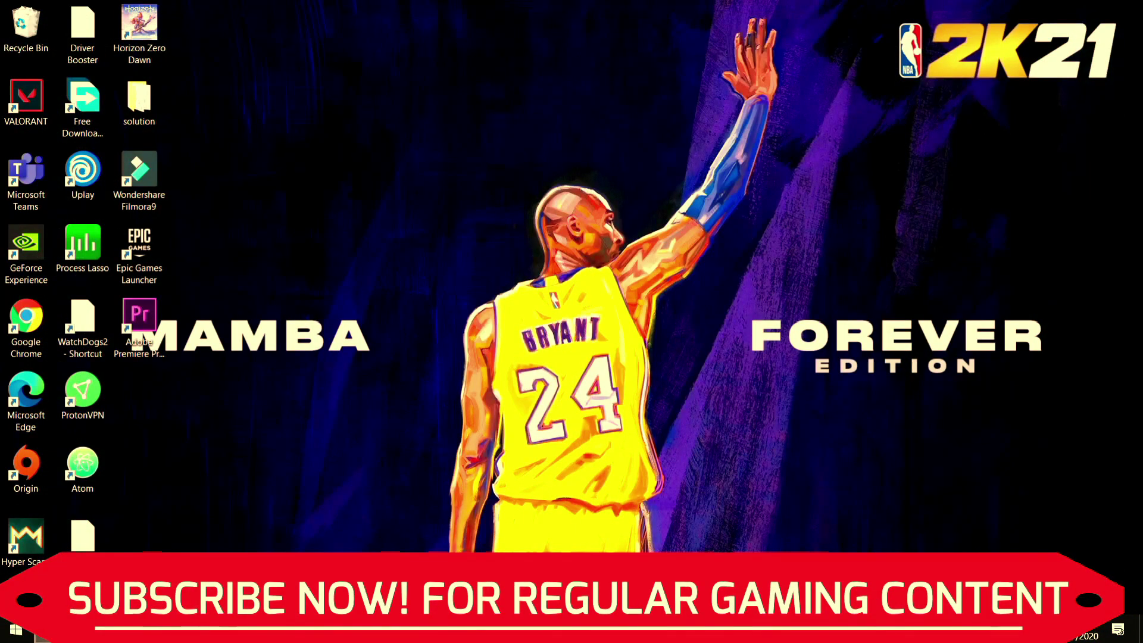
Open the user's local Temp folder by running the command %temp%
key("super+s")
type("run")
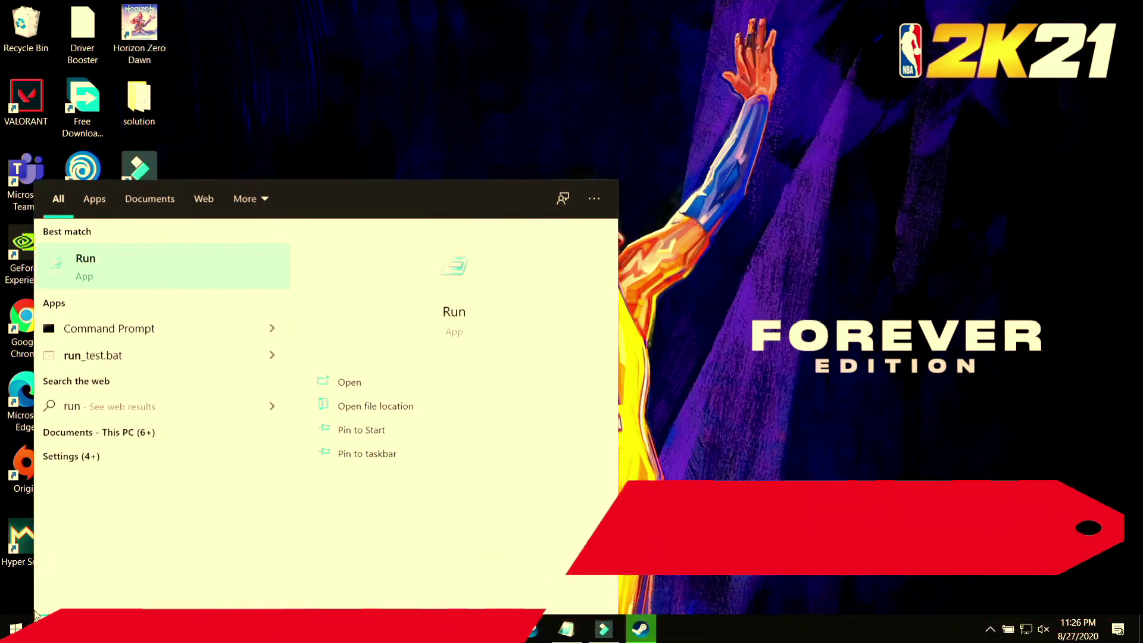
key("Return")
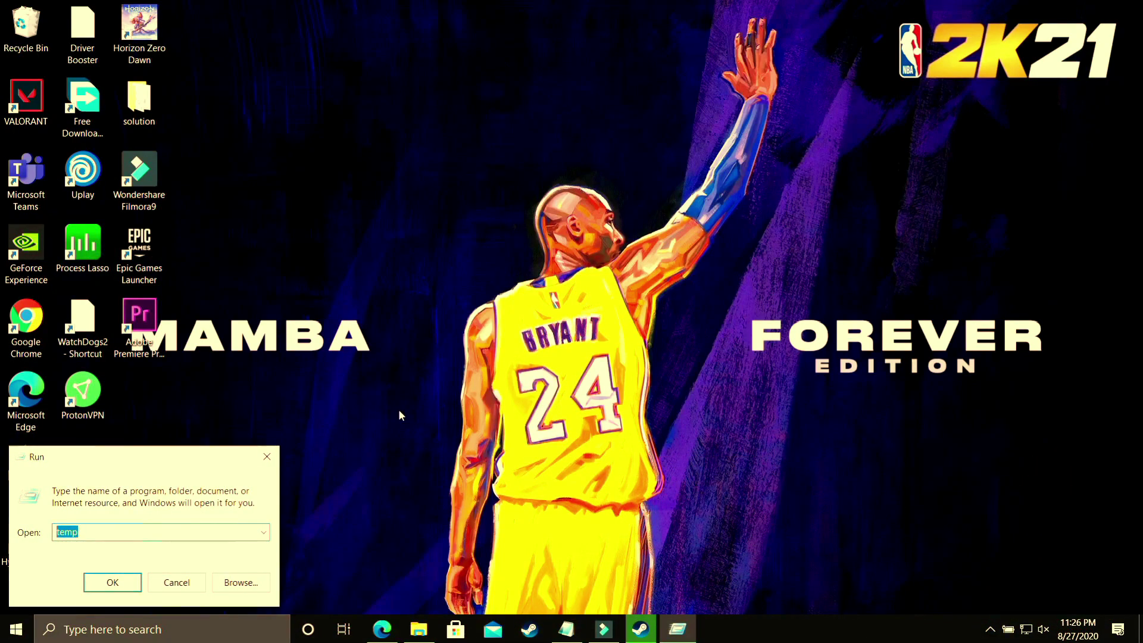
type("%temp%")
left_click(112, 582)
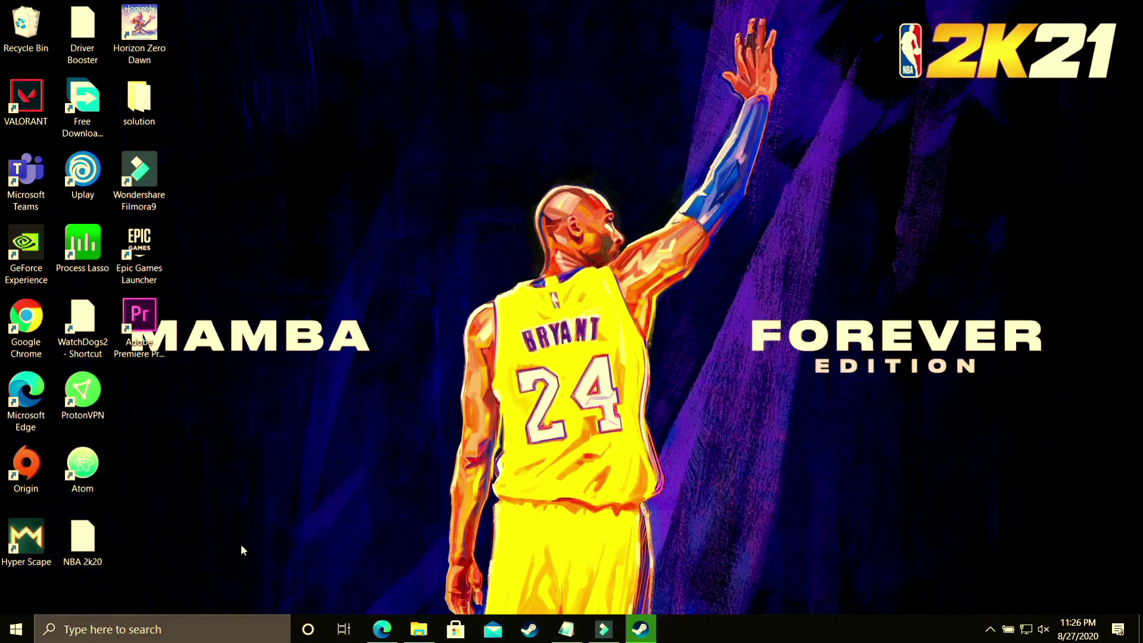
Permanently delete everything in the user's Temp folder, skipping all files that are in use
key("ctrl+a")
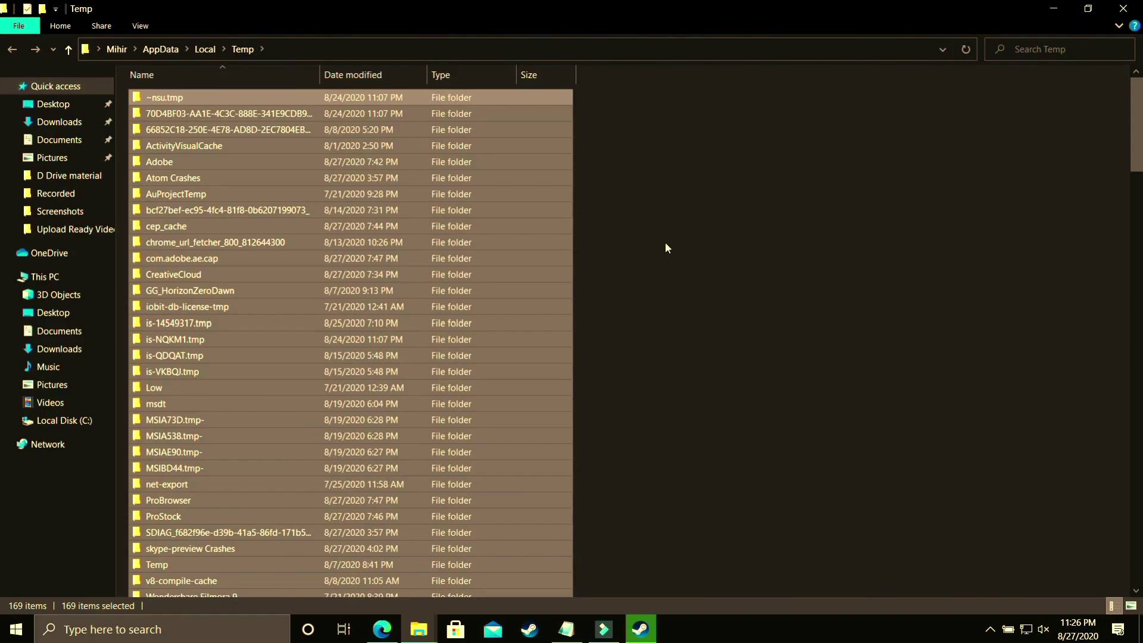
key("shift+Delete")
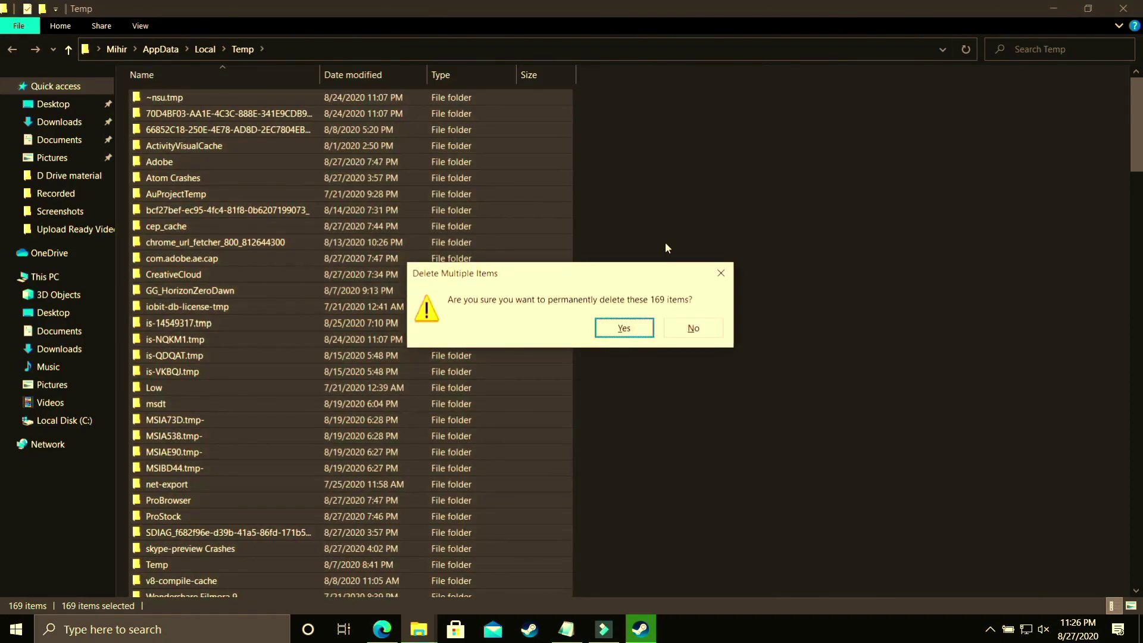
key("Return")
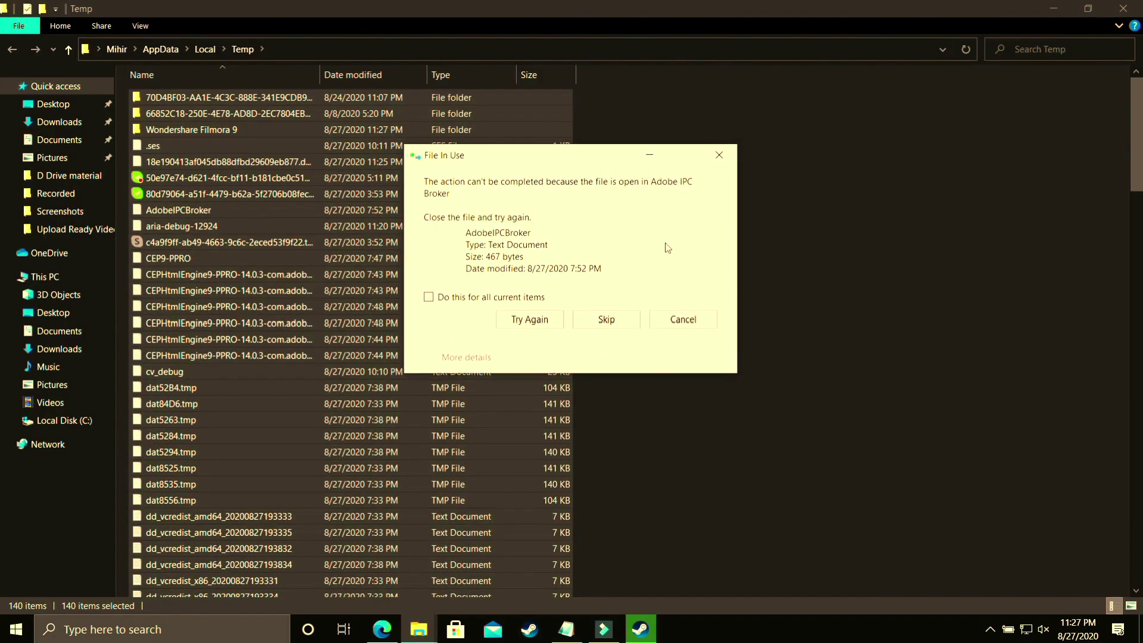
left_click(485, 298)
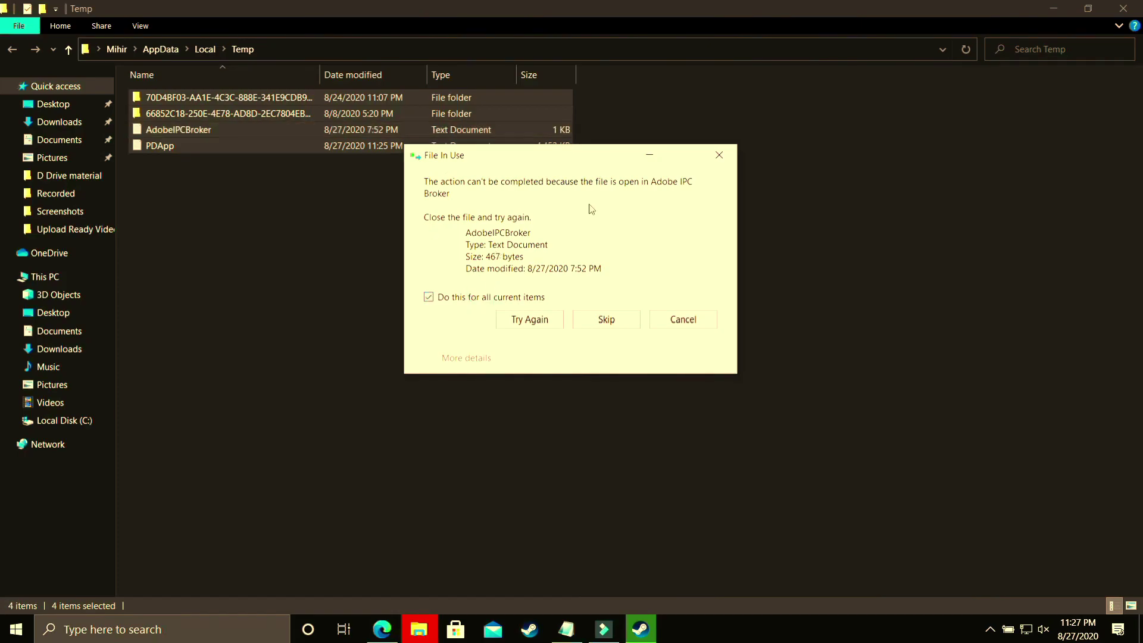
left_click(605, 319)
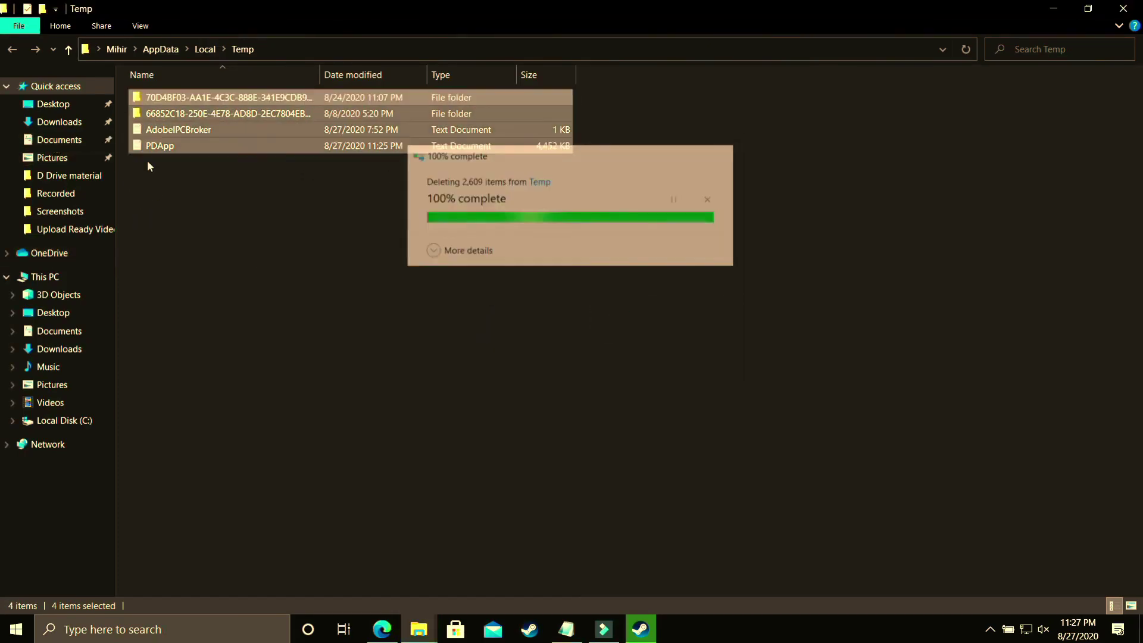
Open the Prefetch folder inside Windows on Local Disk (C:), granting permanent access to it
left_click(58, 283)
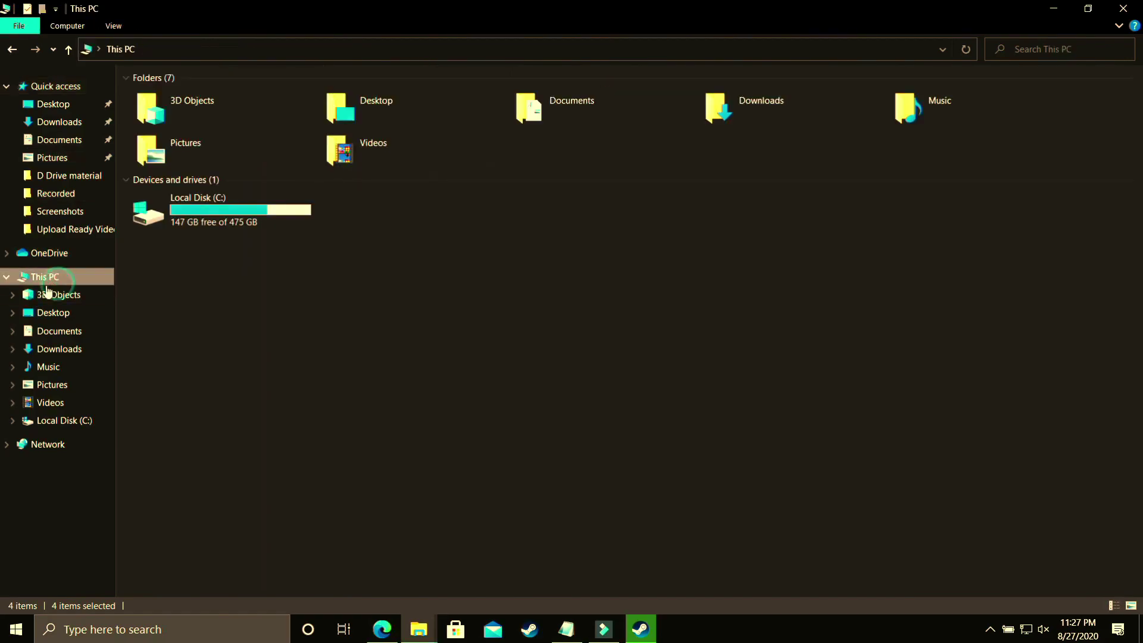
left_click(213, 201)
double_click(213, 201)
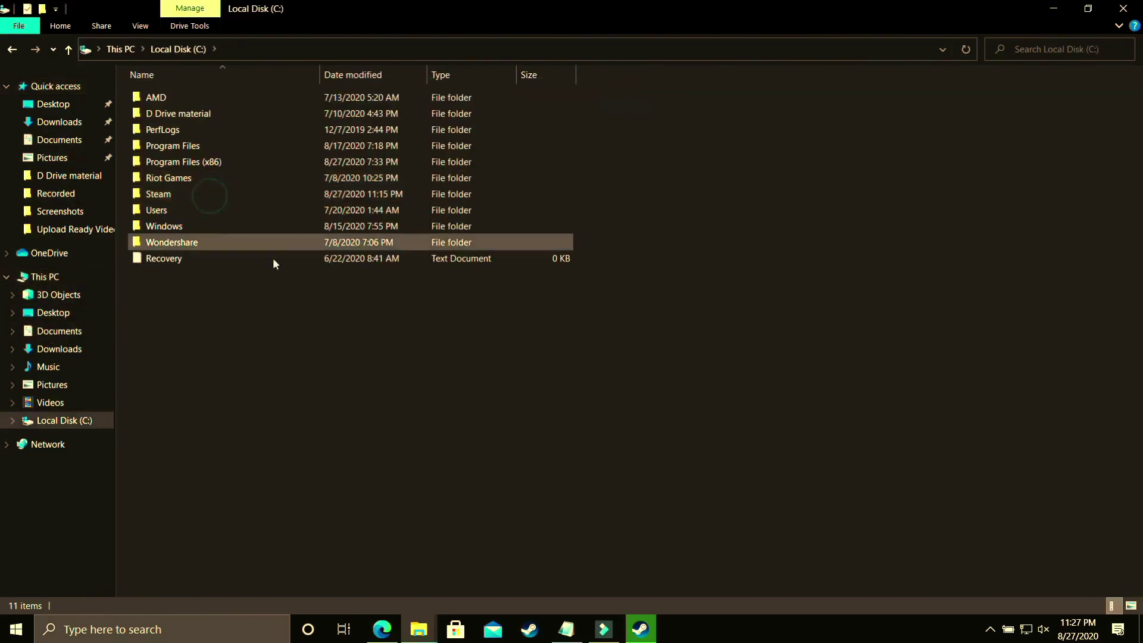
double_click(219, 229)
left_click(355, 314)
type("pre")
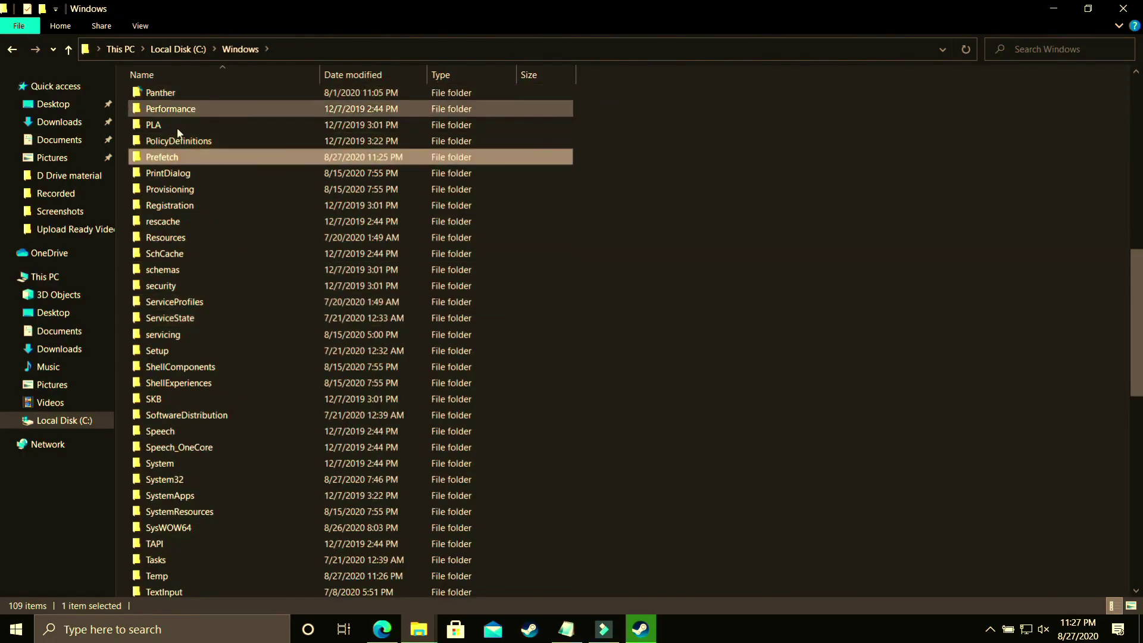
left_click(174, 160)
double_click(175, 160)
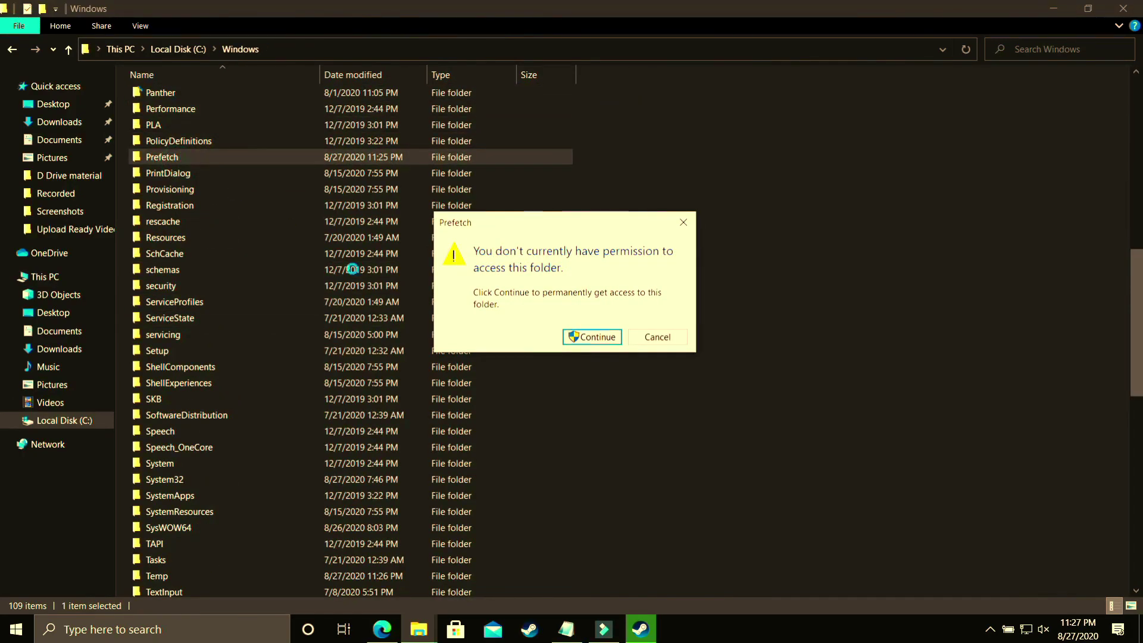
left_click(594, 333)
Permanently delete all items in the Prefetch folder, including ReadyBoot, skipping any file in use
key("ctrl+a")
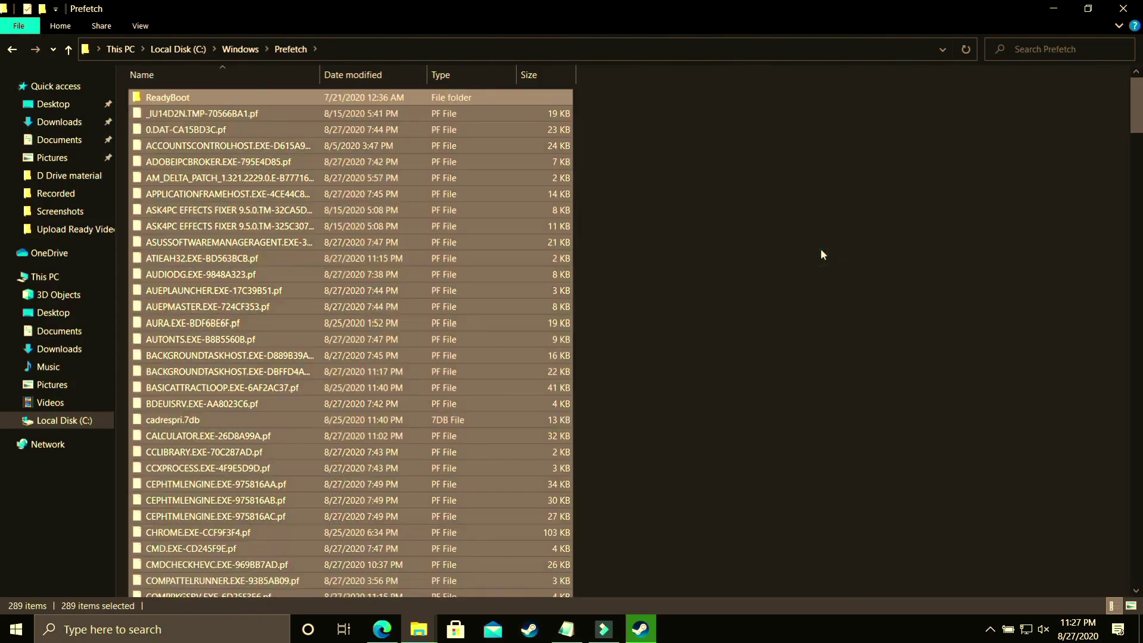
left_click(175, 97, "ctrl")
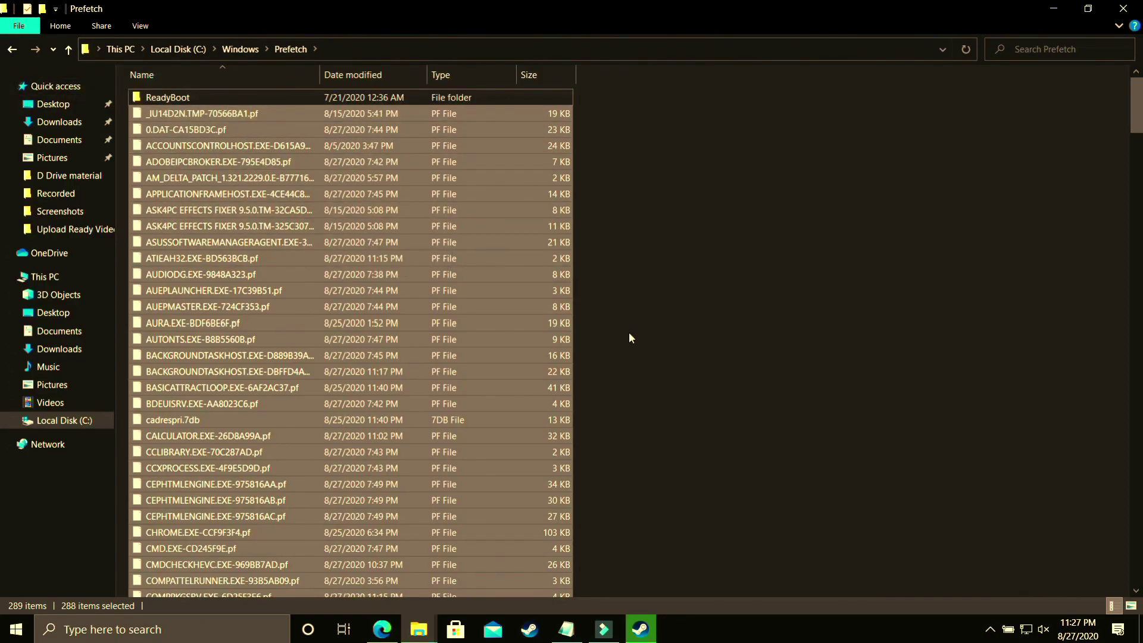
key("ctrl+a")
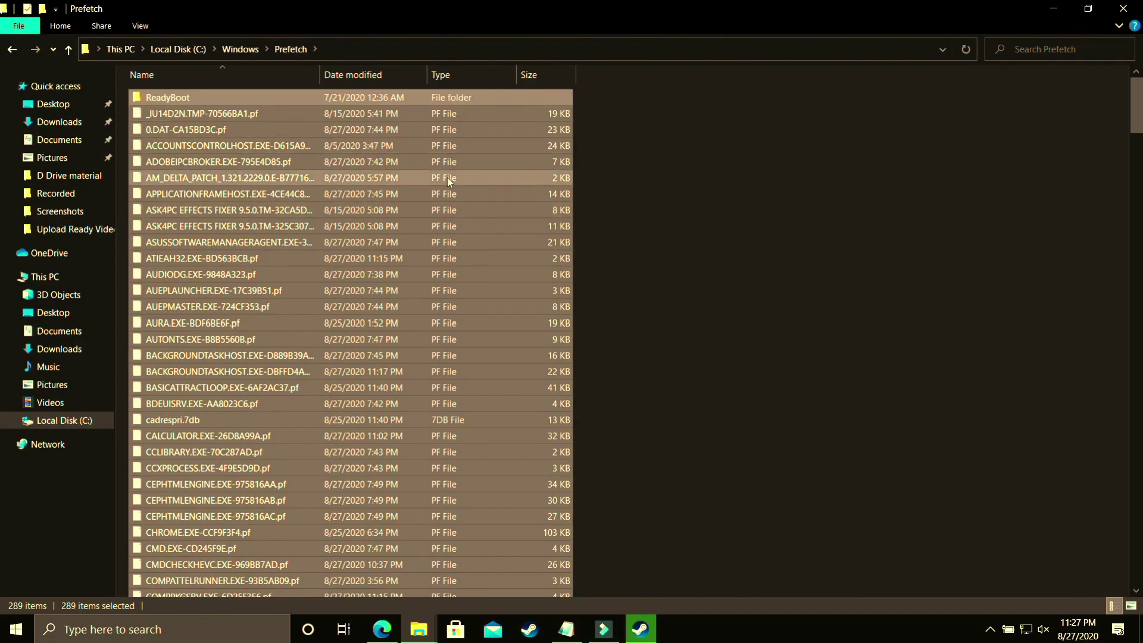
key("shift+Delete")
key("Return")
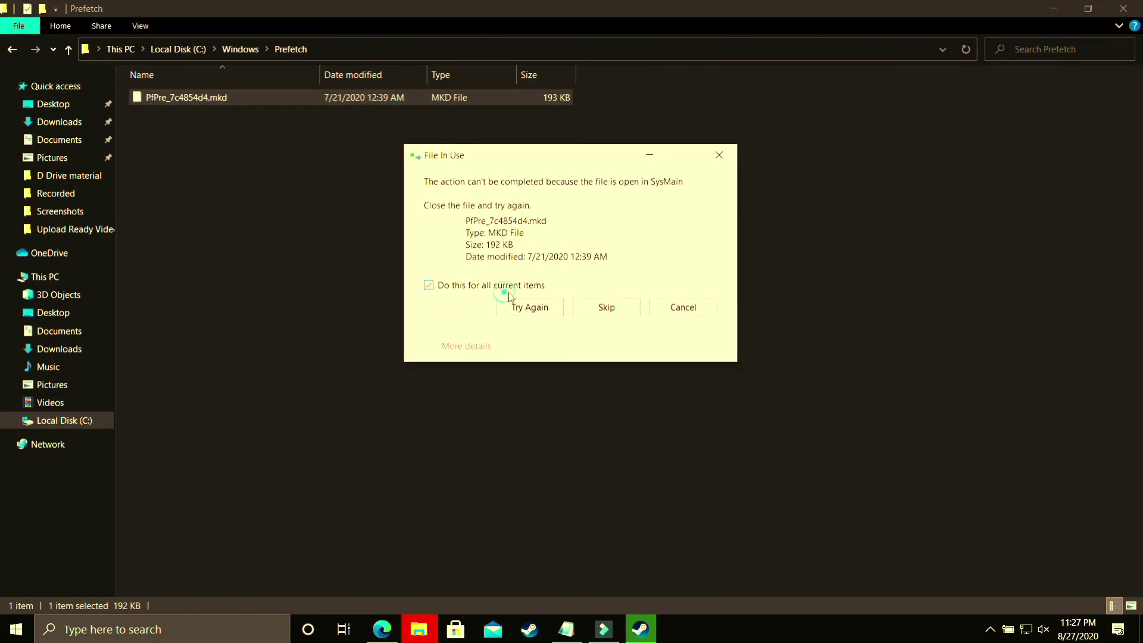
left_click(606, 307)
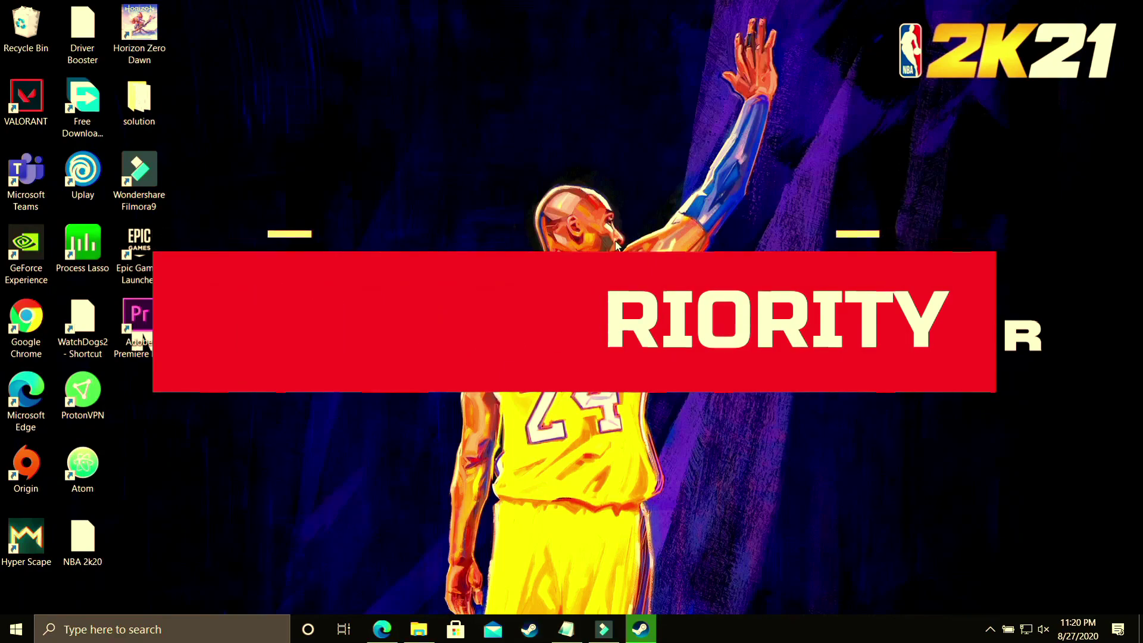
Launch NBA 2K20 from the Steam library and minimize Steam
left_click(642, 627)
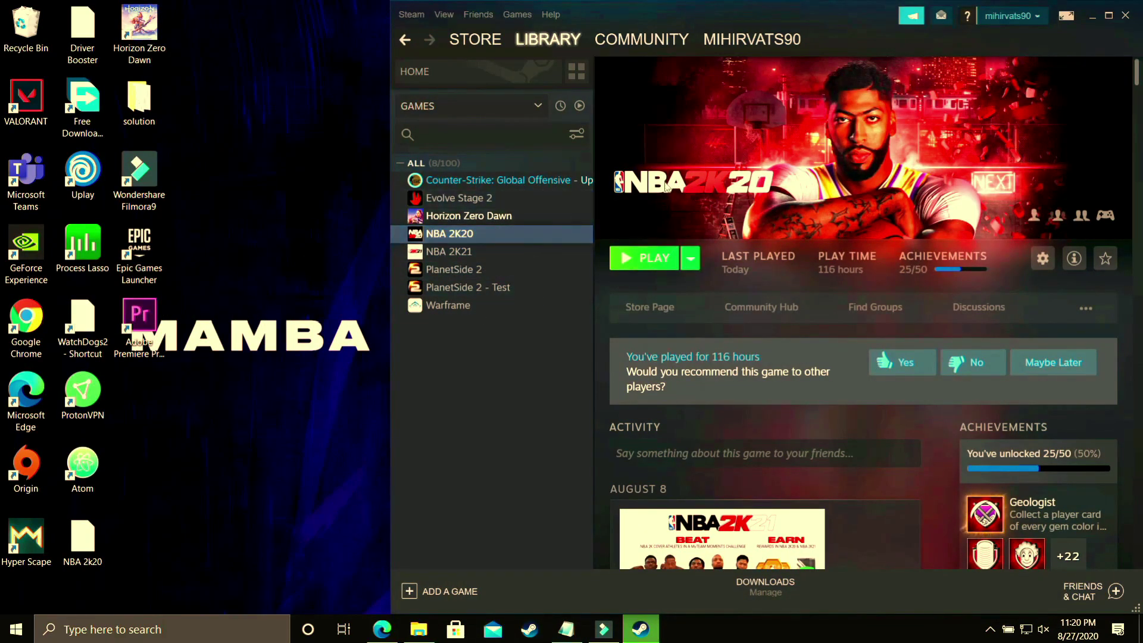
left_click(643, 261)
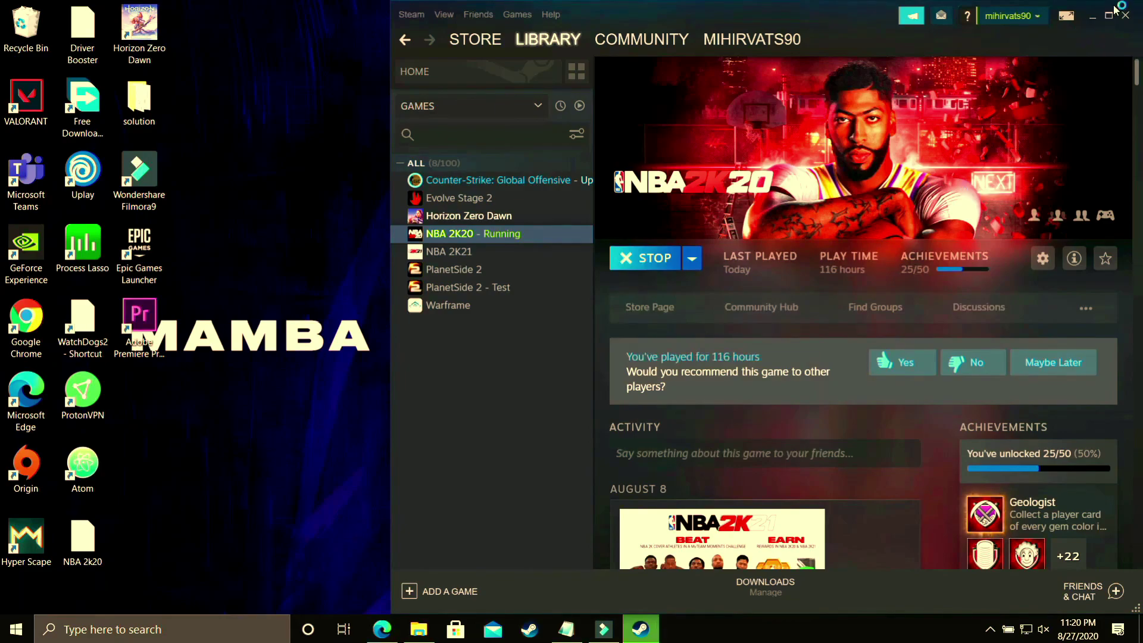
left_click(1092, 15)
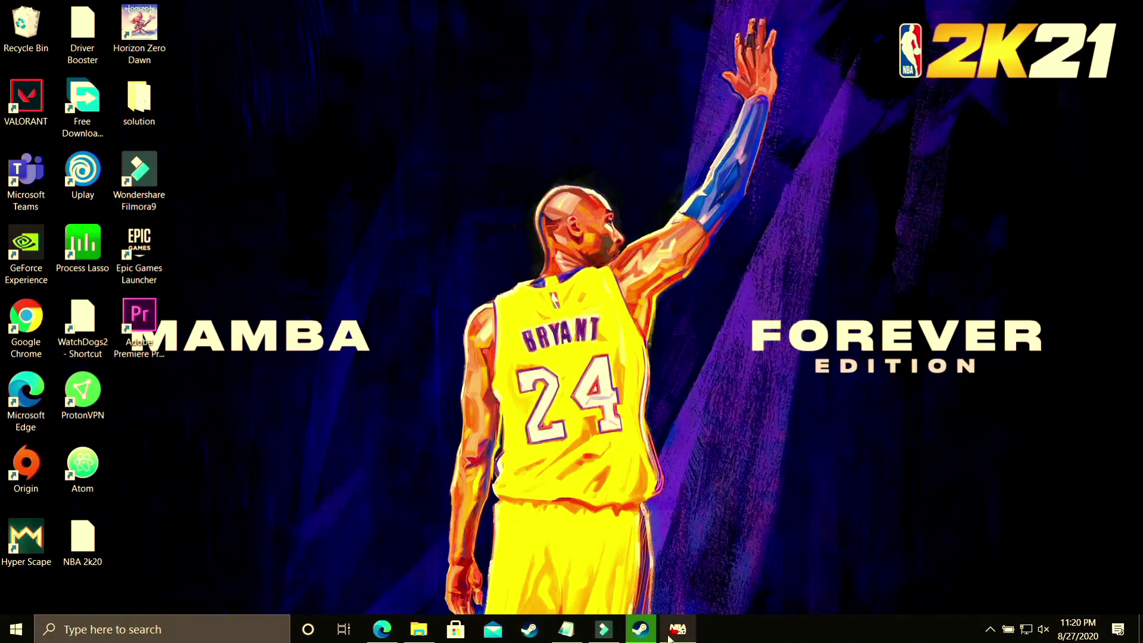
Open Task Manager and go to the details entry of the NBA2K20 process
right_click(798, 636)
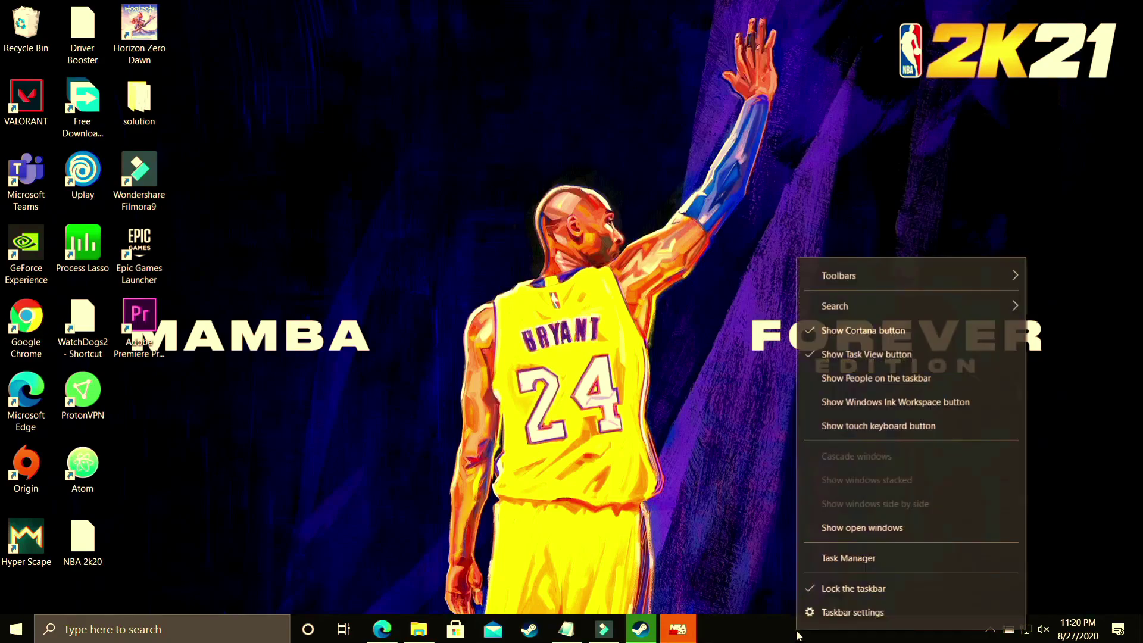
left_click(859, 569)
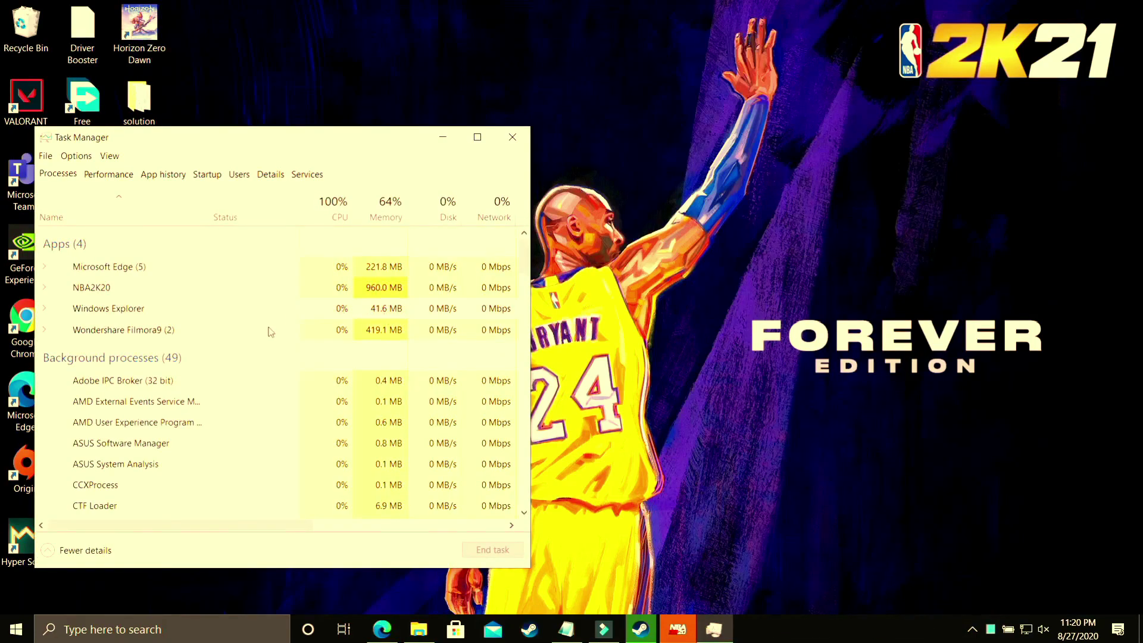
right_click(94, 289)
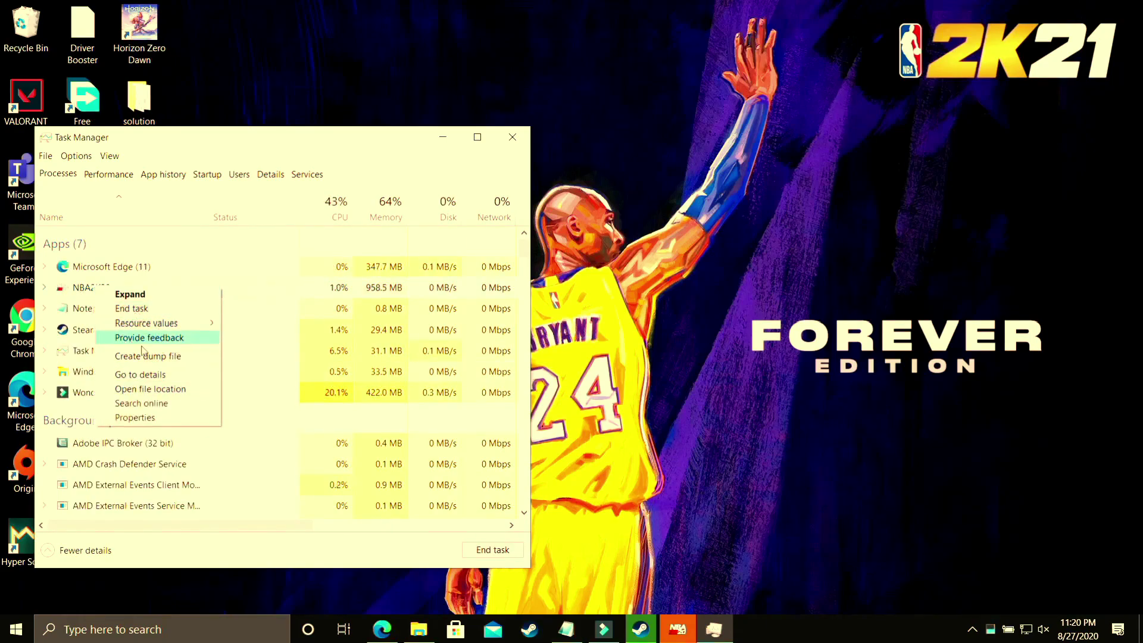
left_click(65, 296)
right_click(66, 294)
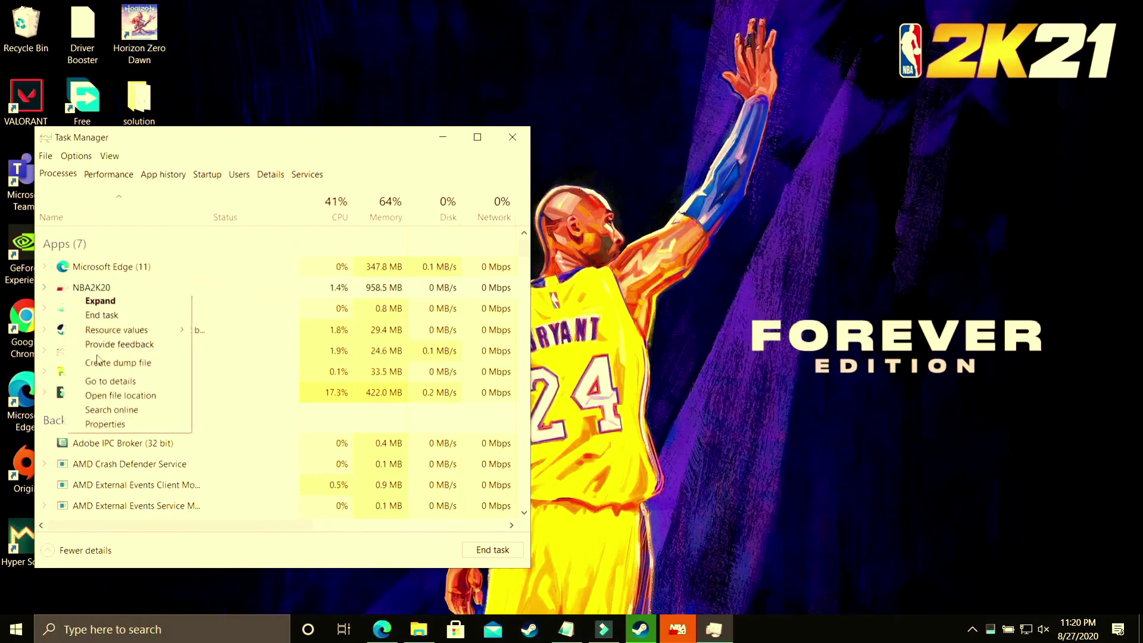
left_click(112, 382)
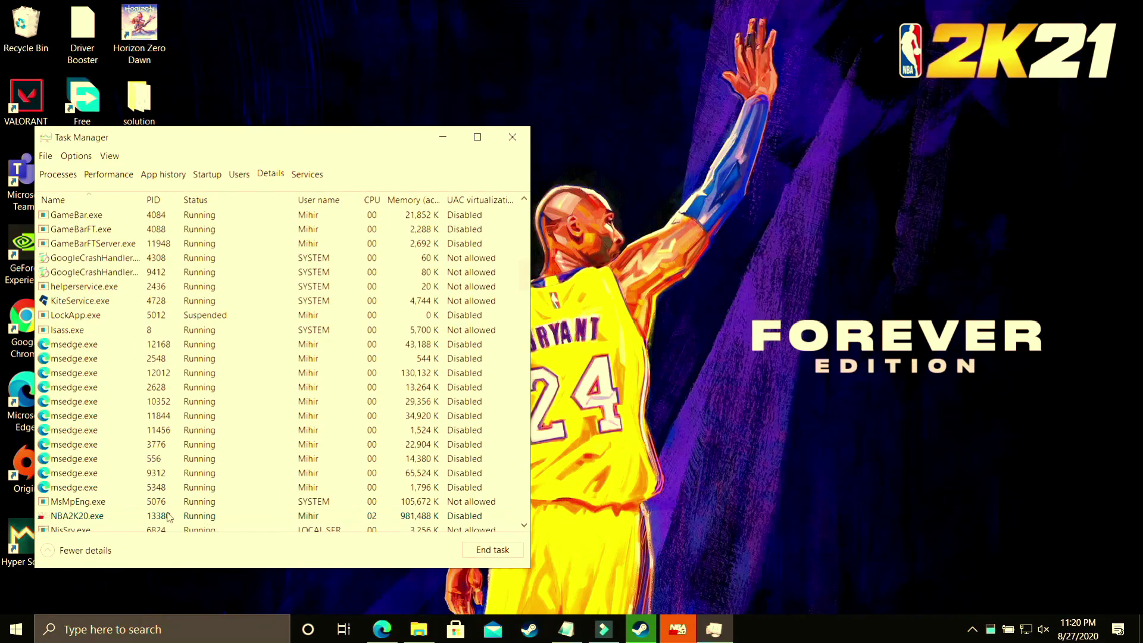
Set the priority of the NBA2K20.exe process to High, confirm the change, and close Task Manager
right_click(171, 516)
mouse_move(194, 390)
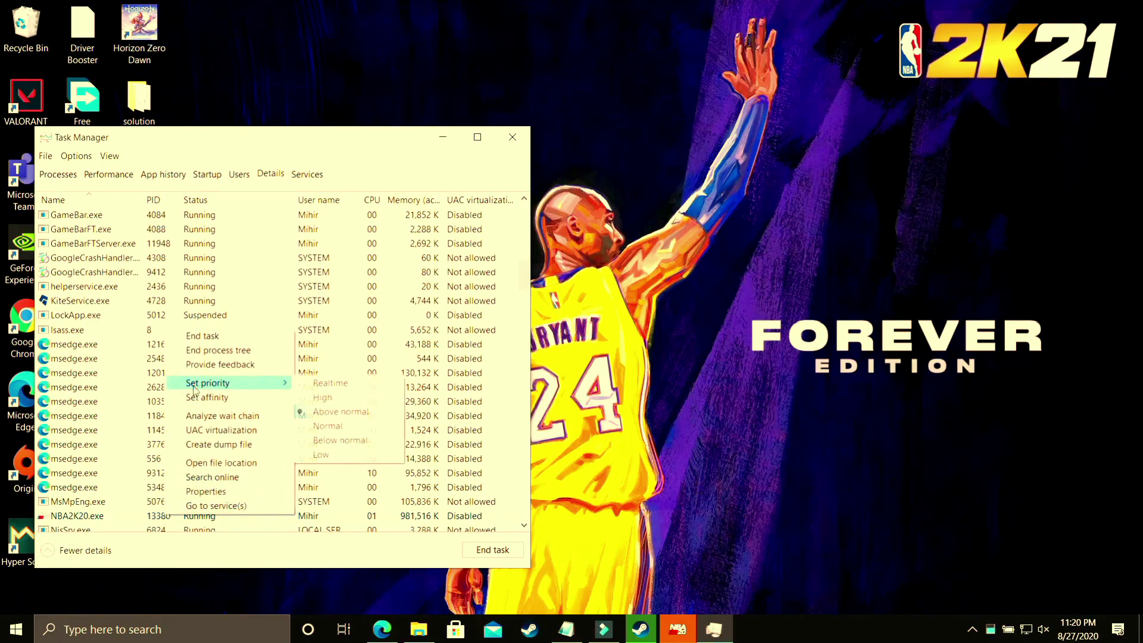
left_click(351, 397)
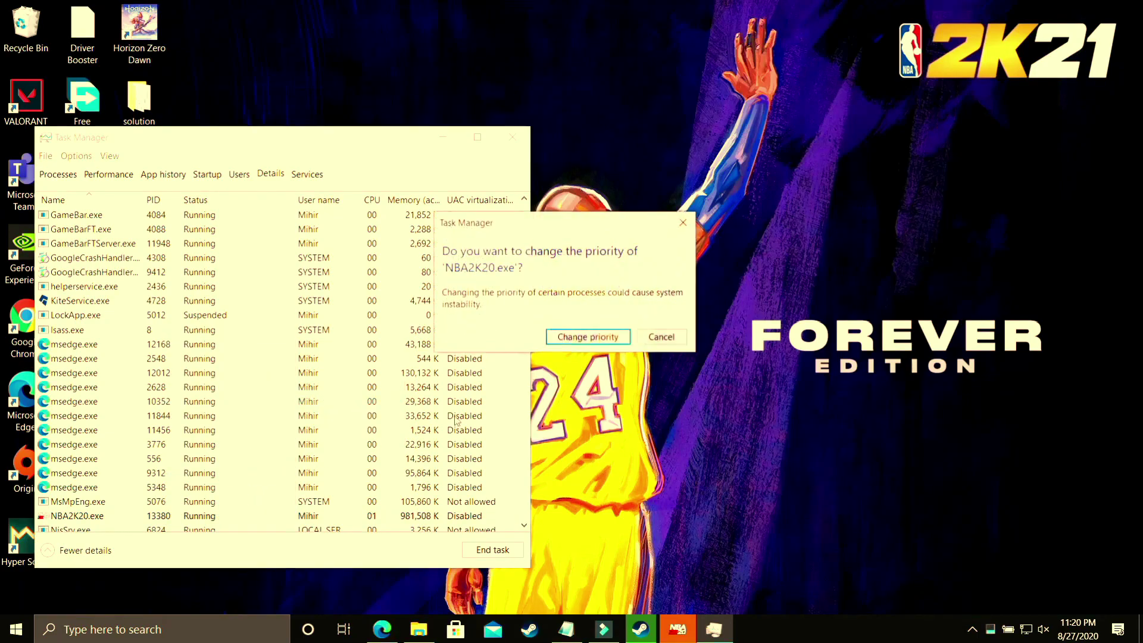
left_click(589, 334)
right_click(178, 517)
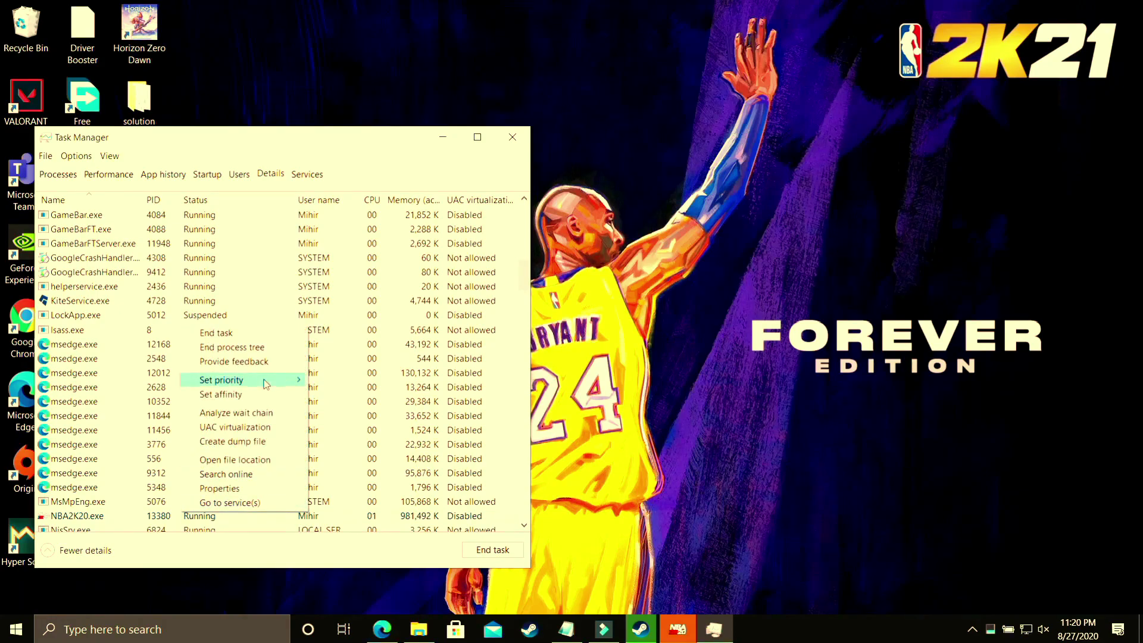
mouse_move(266, 384)
left_click(359, 395)
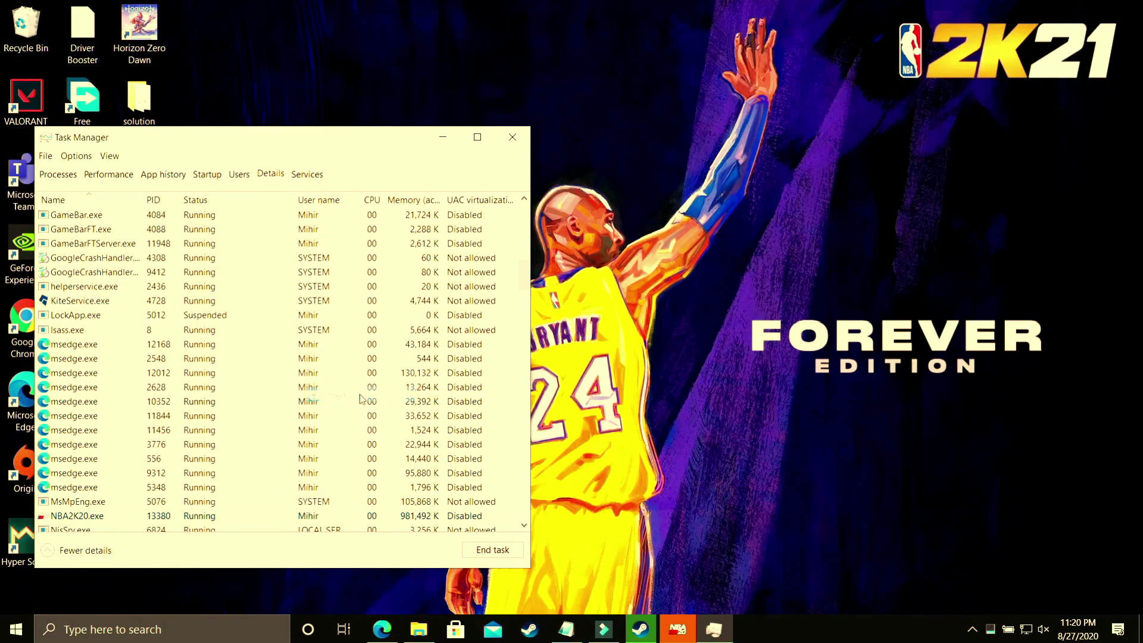
left_click(520, 137)
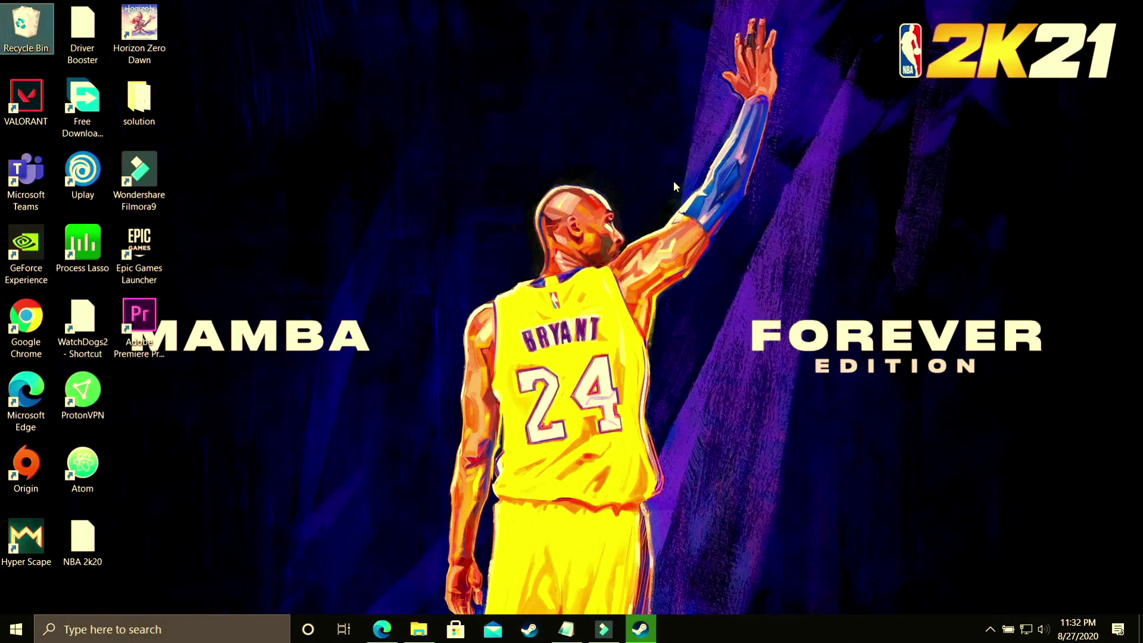
Switch to Microsoft Edge and look through the Bing results for "driver updater" for driver updating tools
left_click(382, 629)
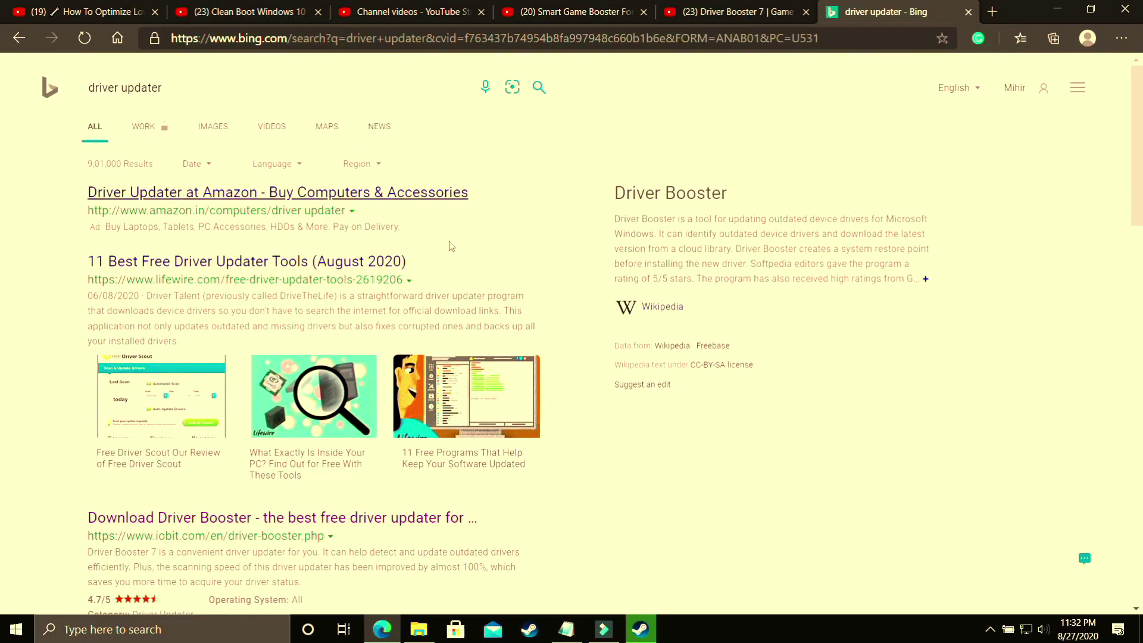
scroll(559, 359, "down", 4)
scroll(652, 369, "down", 7)
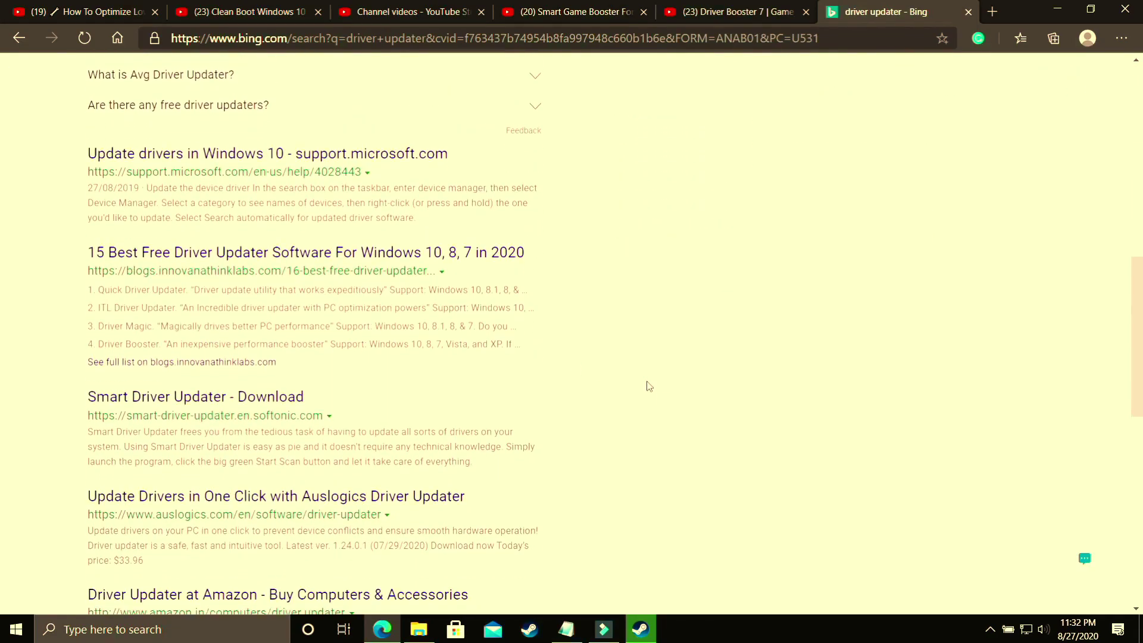
scroll(510, 411, "down", 7)
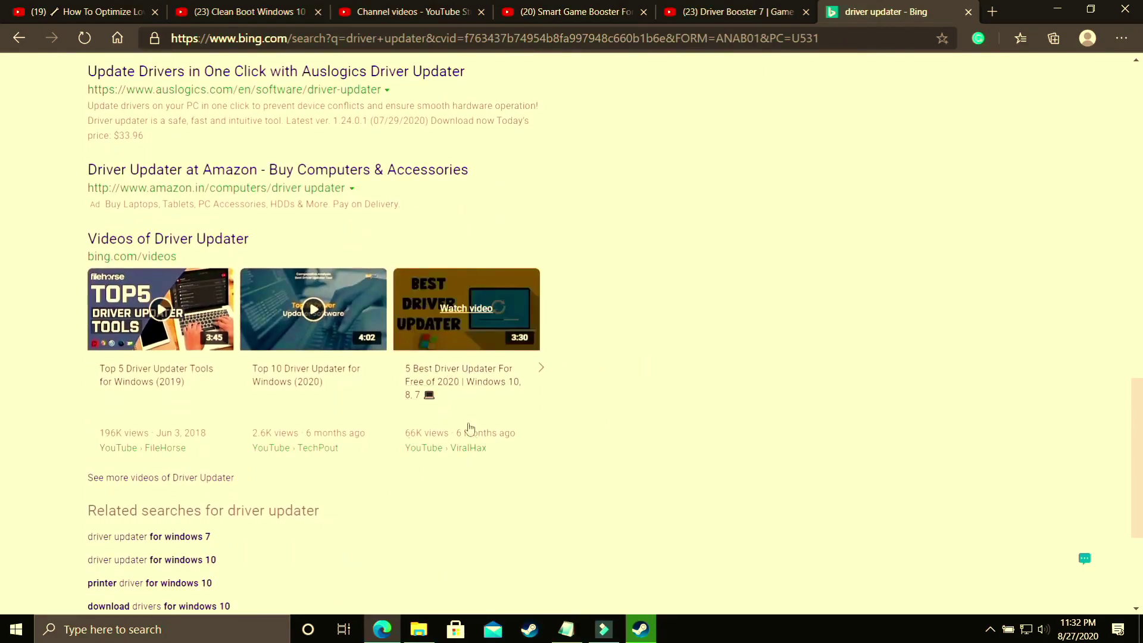
scroll(400, 188, "up", 18)
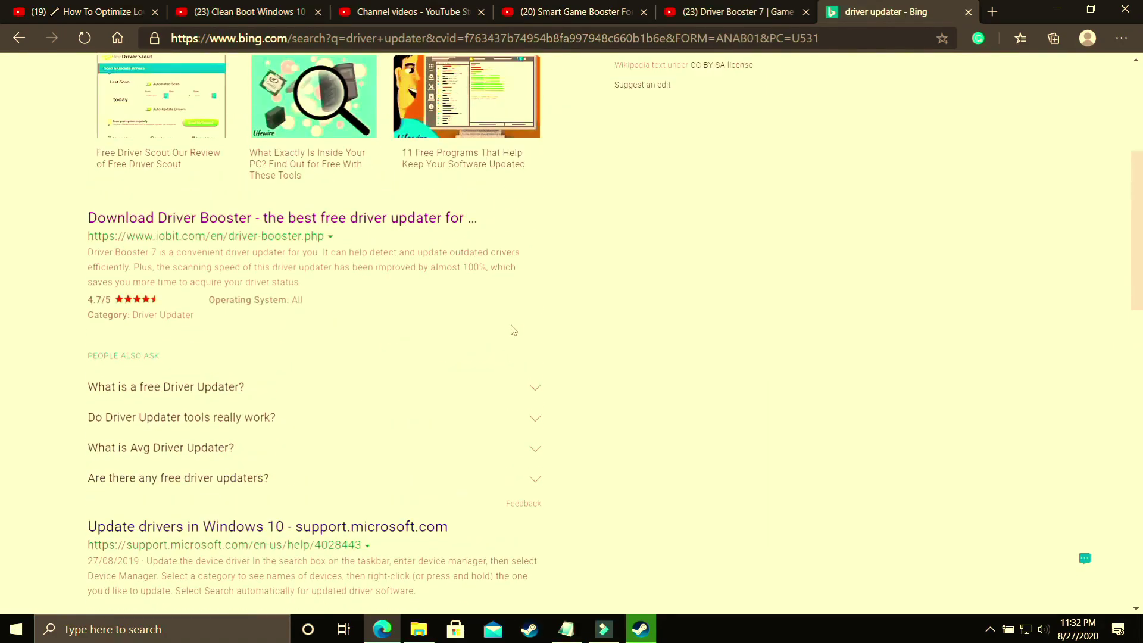
scroll(454, 386, "down", 13)
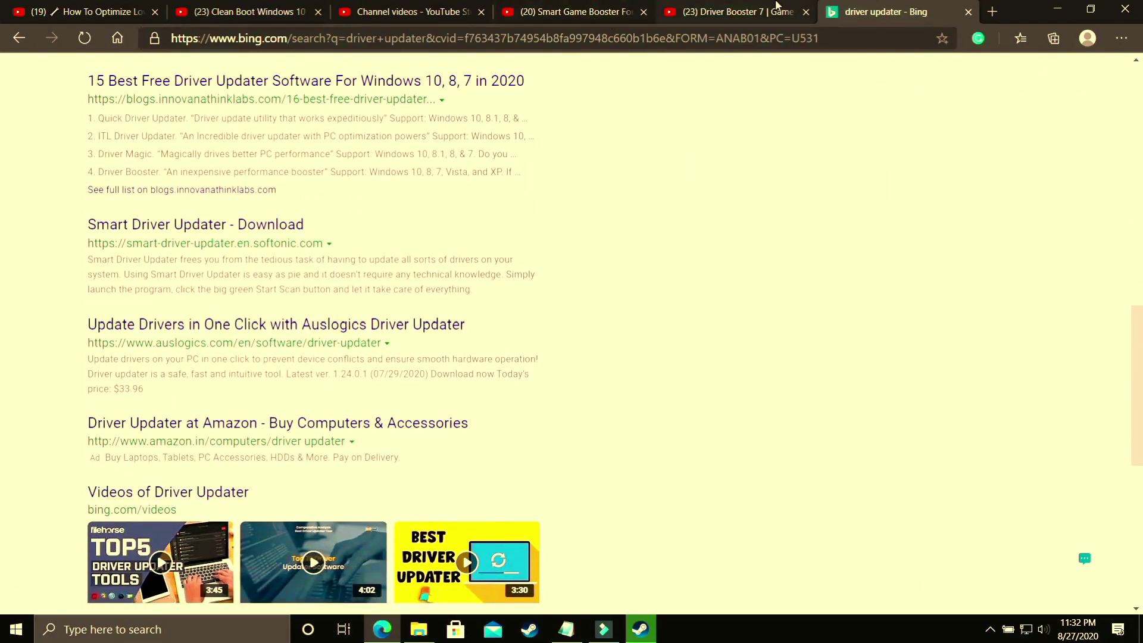
View the Driver Booster 7 video on YouTube and examine its description for the download link
left_click(732, 12)
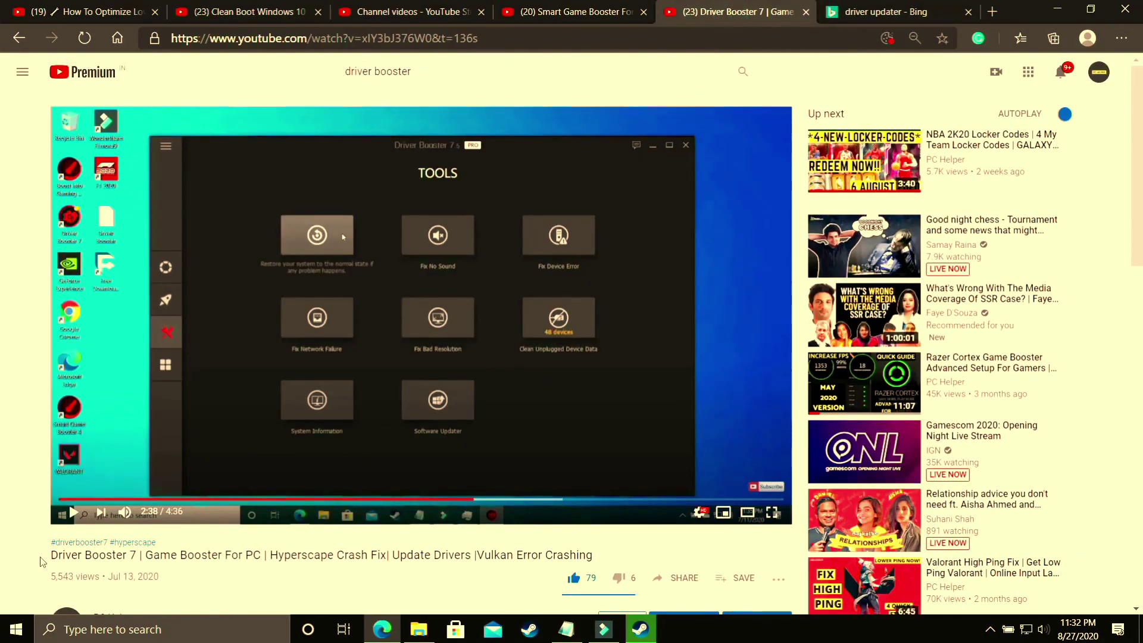
left_click_drag(42, 562, 79, 560)
left_click(80, 560)
left_click(872, 12)
left_click(732, 10)
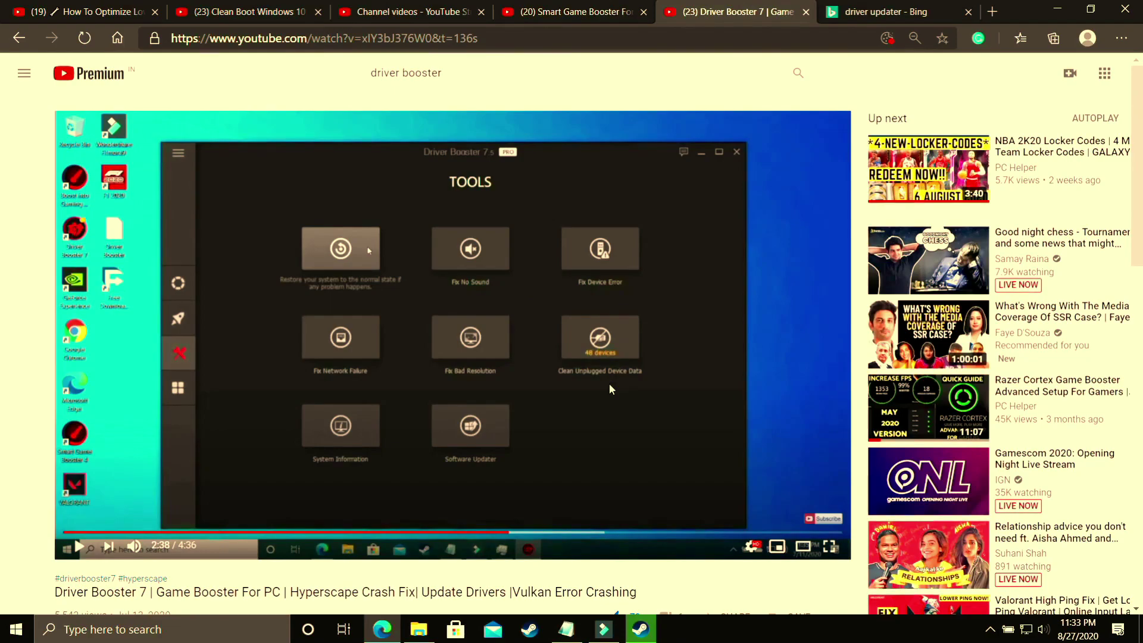
scroll(608, 389, "down", 7)
scroll(607, 387, "up", 7)
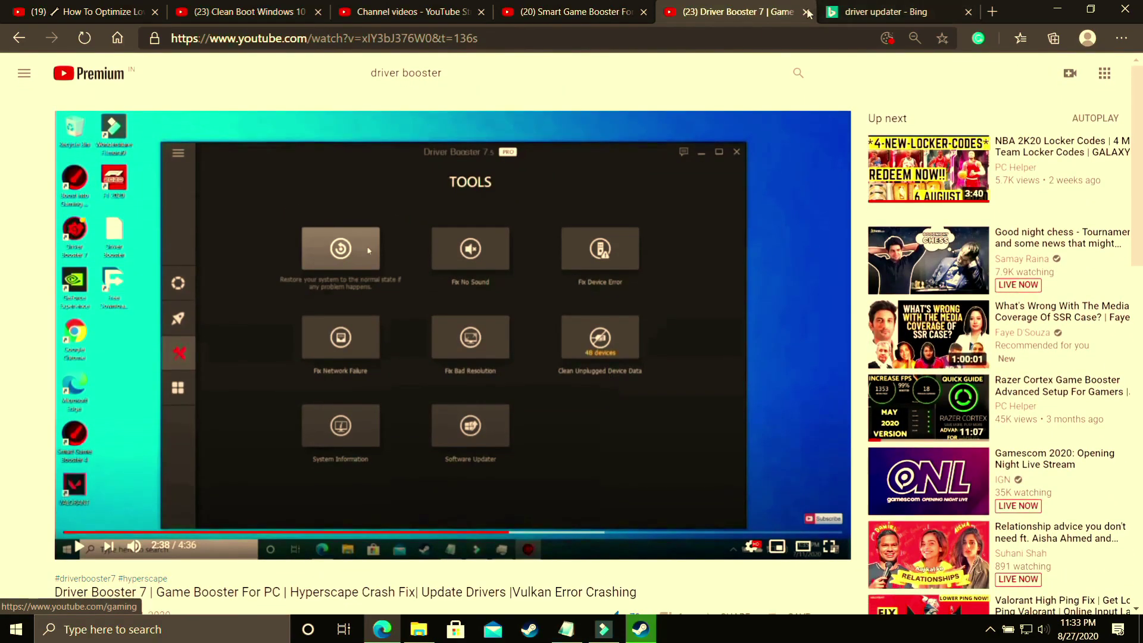
scroll(529, 218, "down", 3)
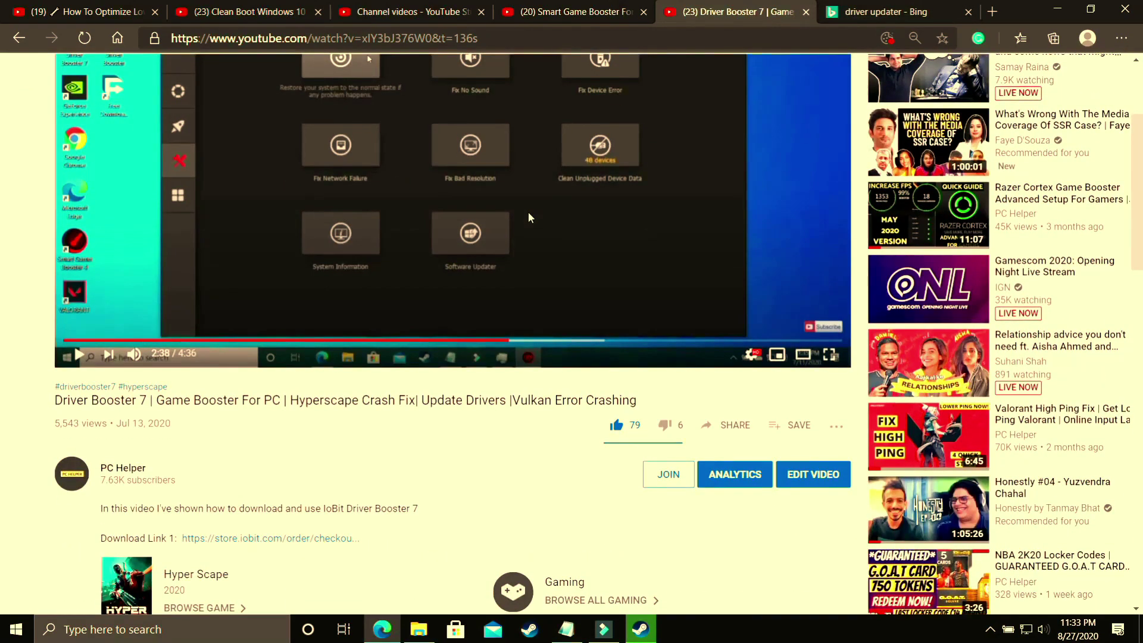